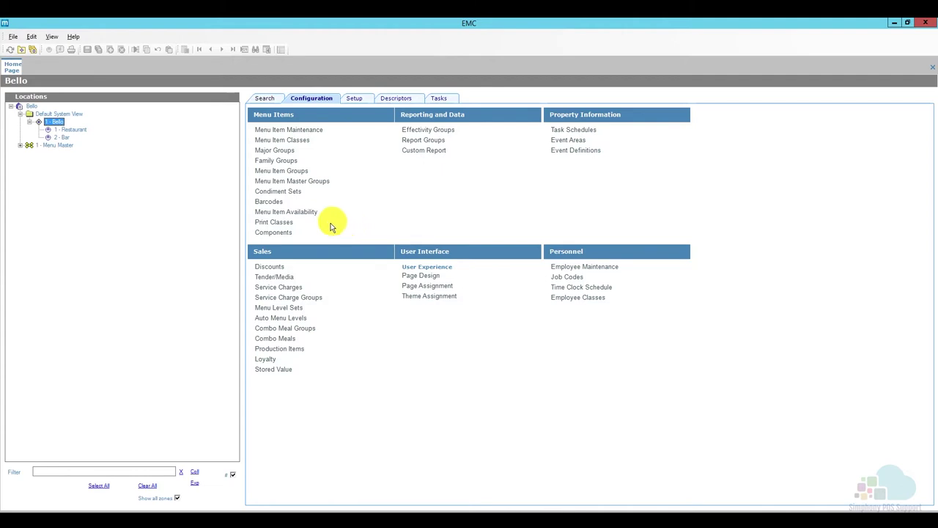
- Open the Printers setup for the 1 - Bello property
left_click(355, 97)
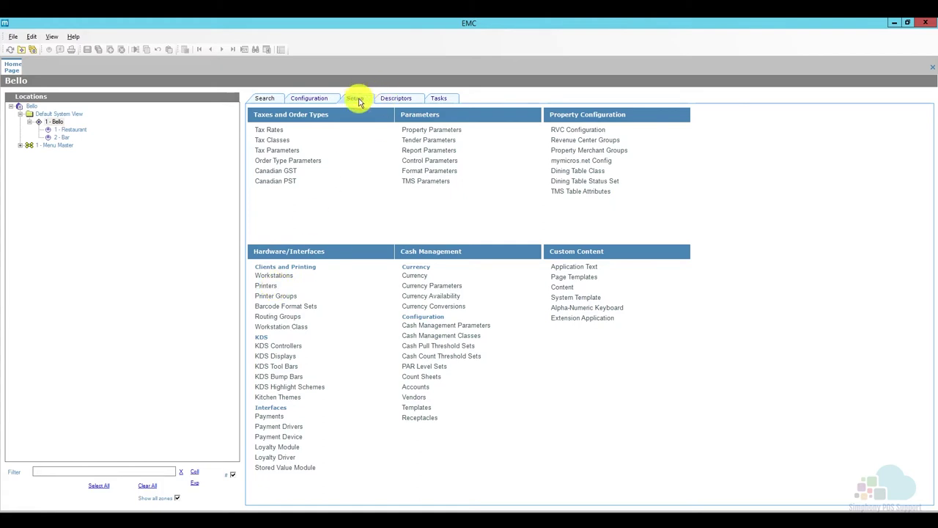
left_click(74, 130)
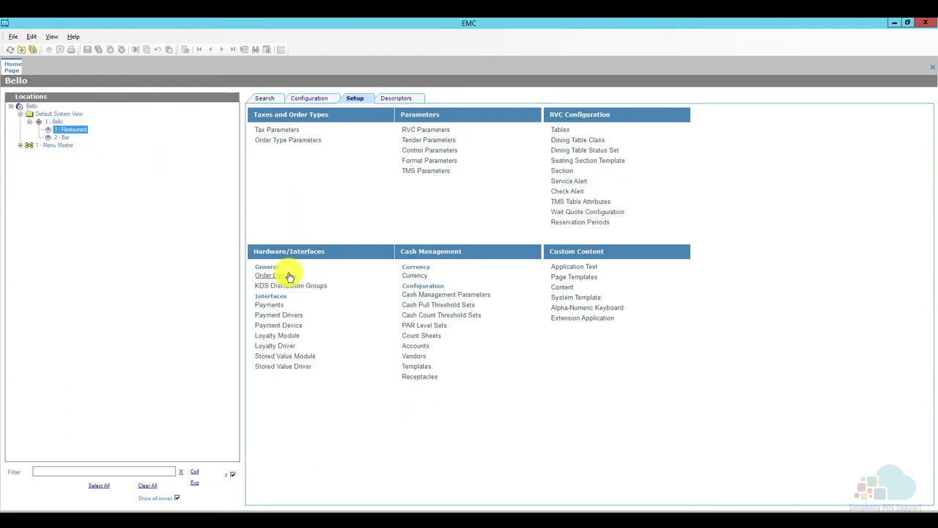
left_click(58, 123)
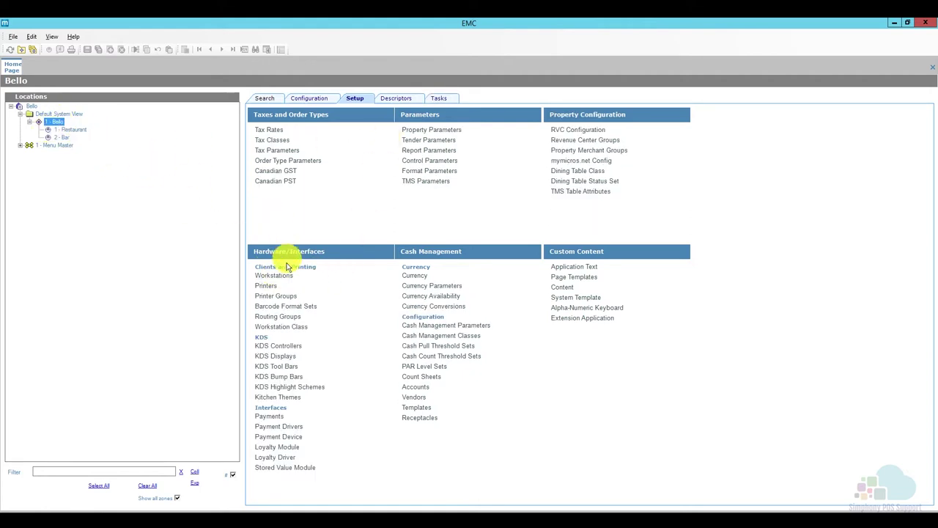
left_click(268, 287)
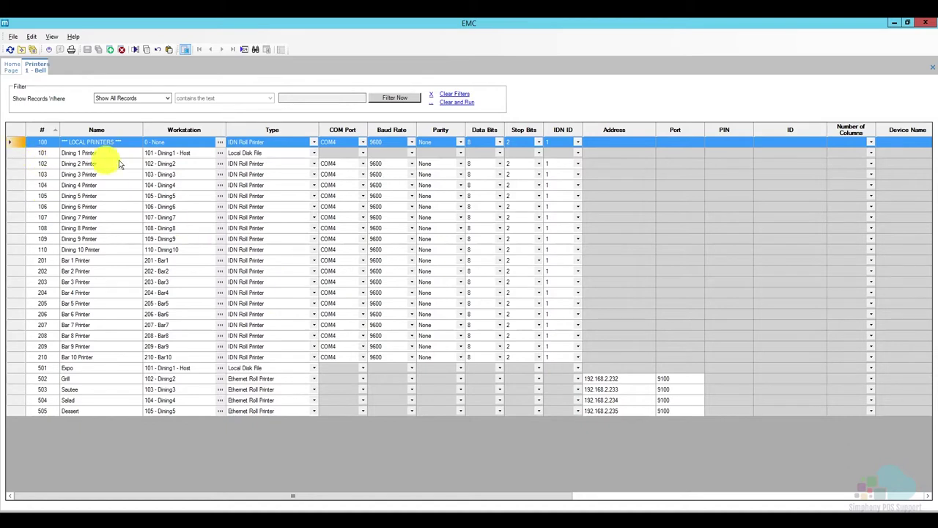
- Examine the local and kitchen printer entries, including the workstation and printer type options in the Dining 2 Printer record
left_click(18, 164)
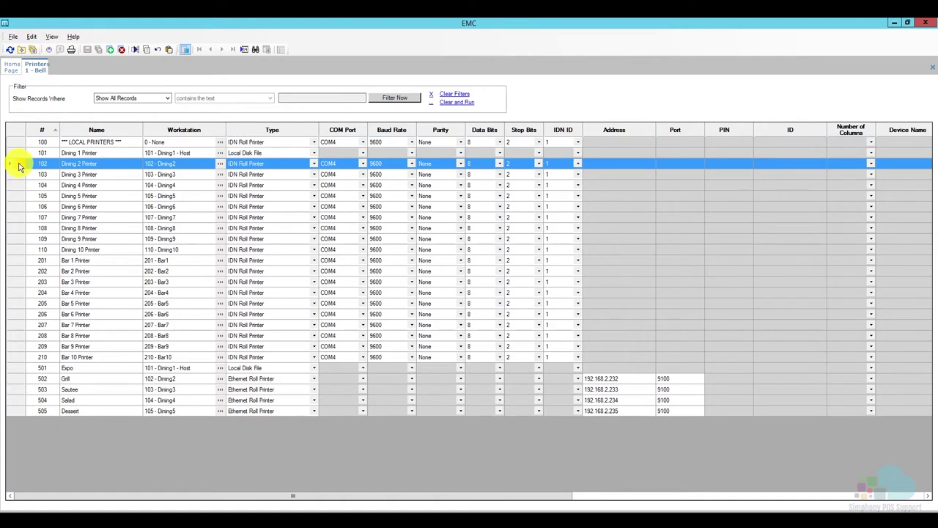
left_click(17, 368)
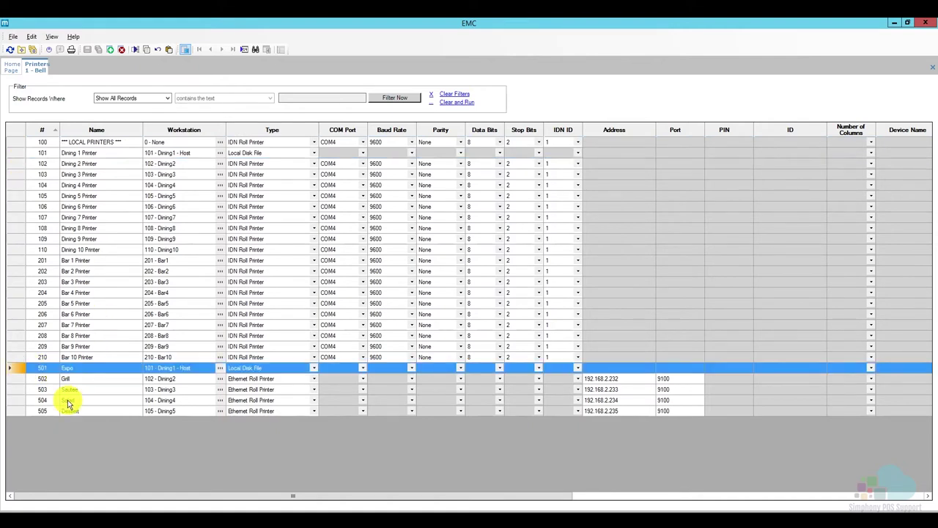
left_click(20, 379)
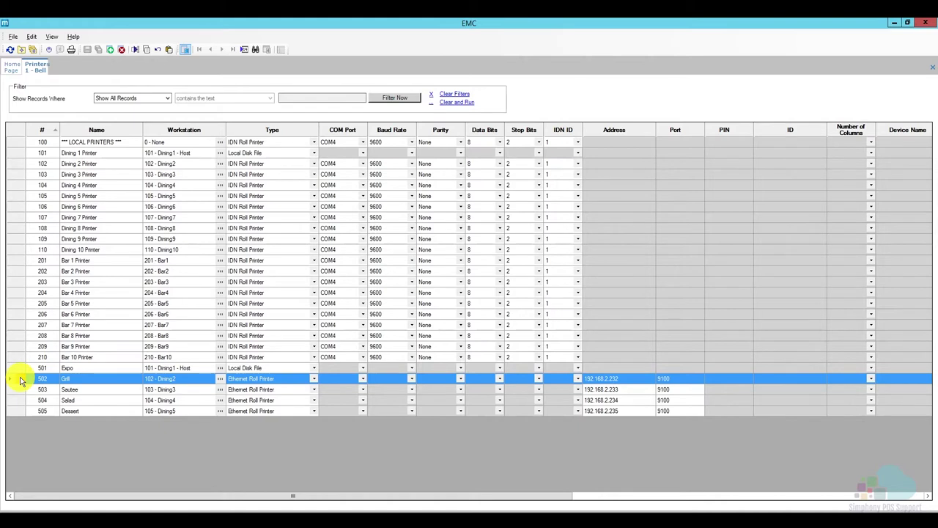
left_click(17, 163, "ctrl")
double_click(16, 163)
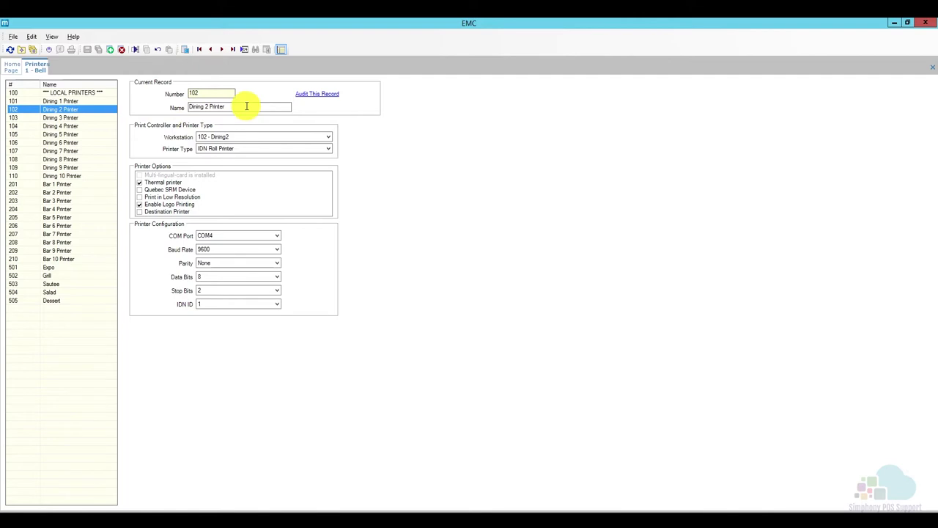
left_click(288, 139)
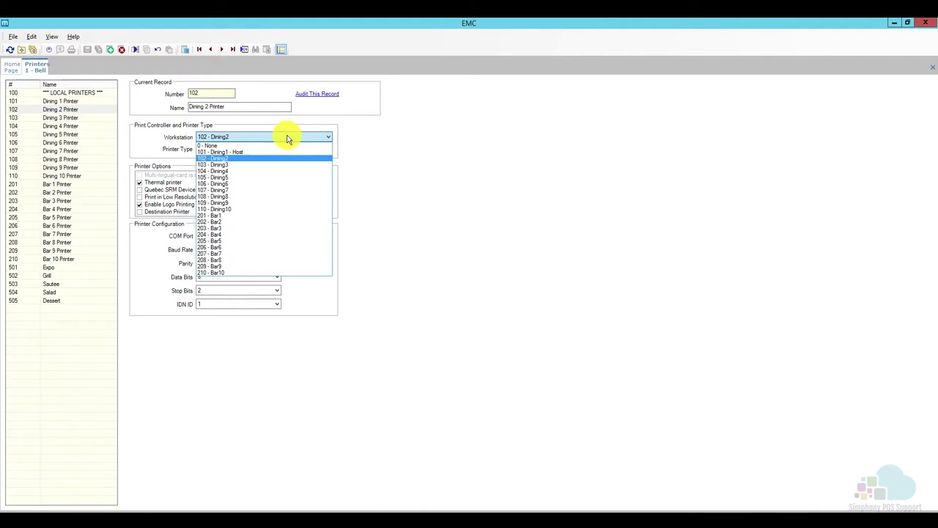
left_click(287, 139)
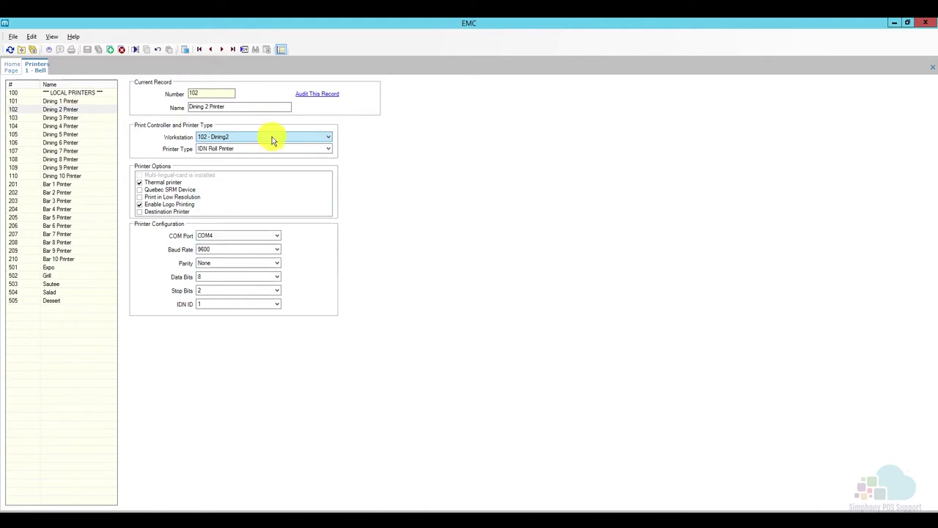
left_click(267, 149)
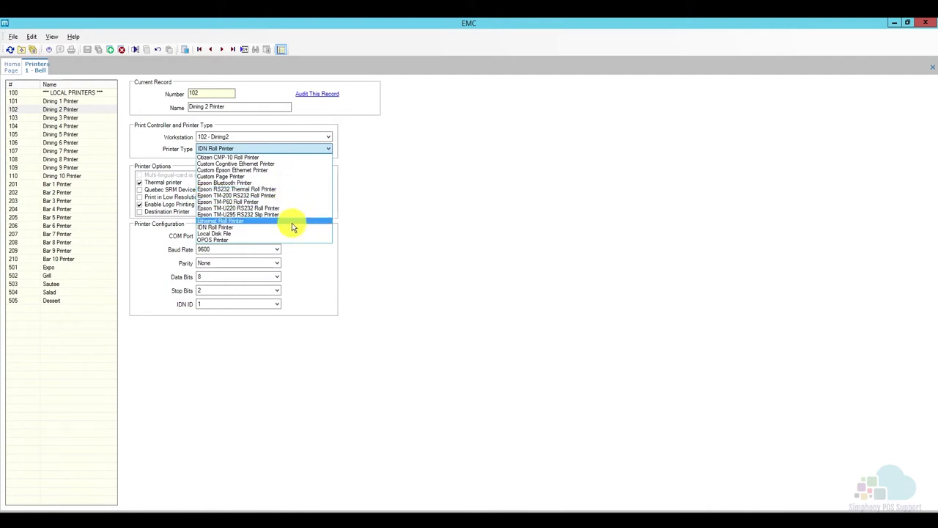
left_click(413, 195)
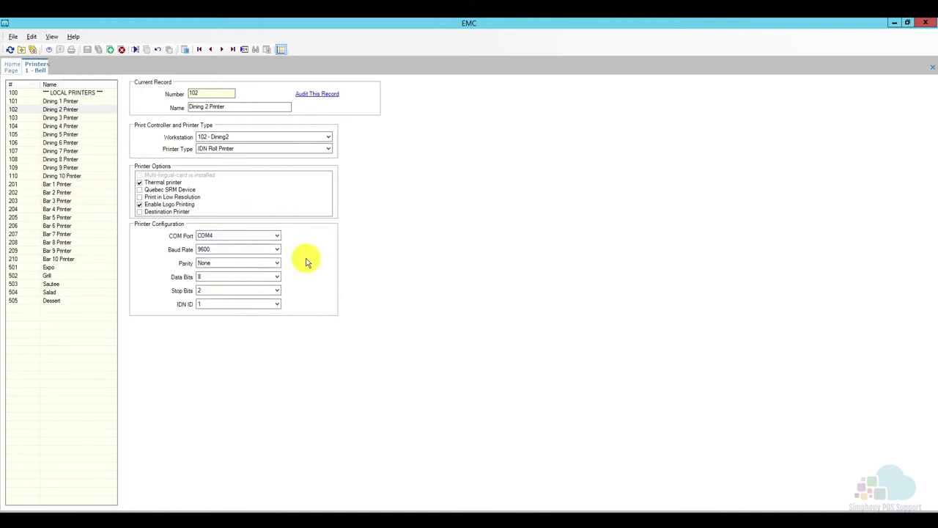
- Review the Grill printer's record, including its printer type, address and port settings, and return to the printer list
left_click(78, 277)
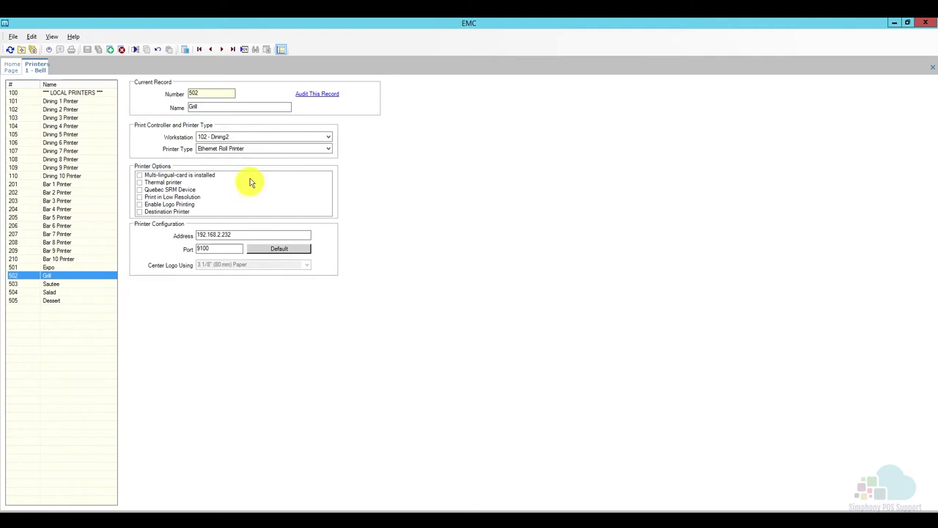
left_click(222, 92)
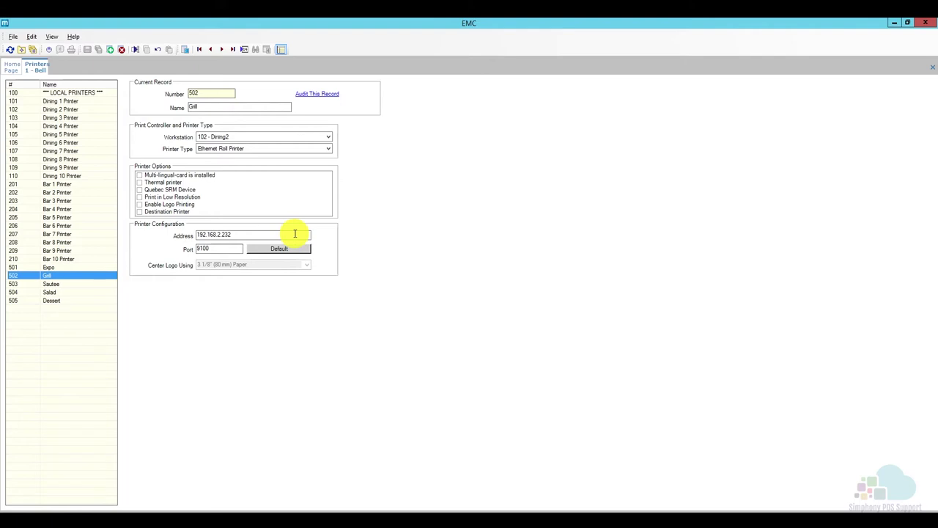
double_click(66, 274)
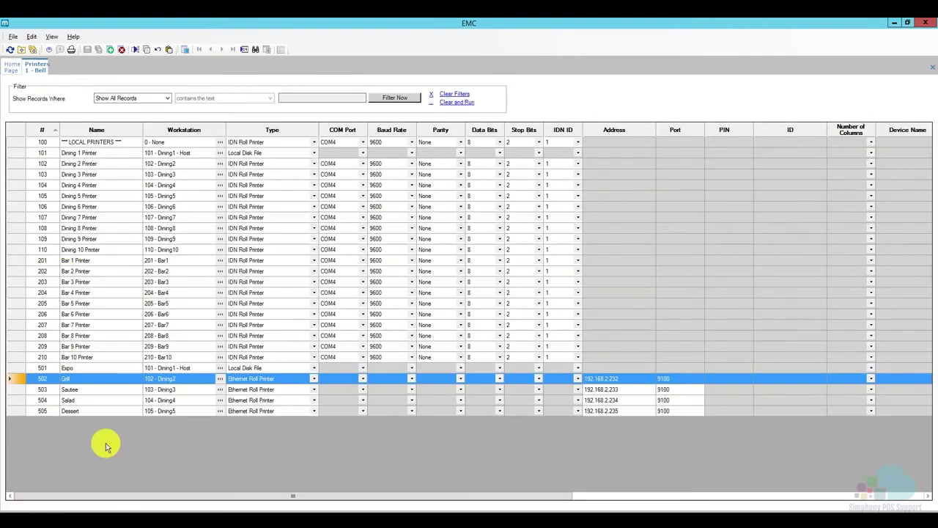
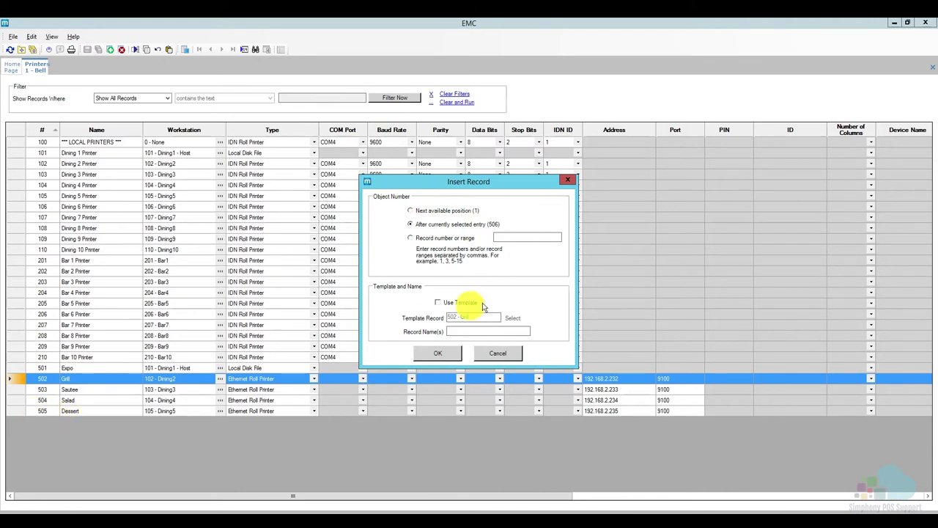
- Insert a printer record named Pizza at number 506, using the 502 - Grill record as its template
left_click(440, 302)
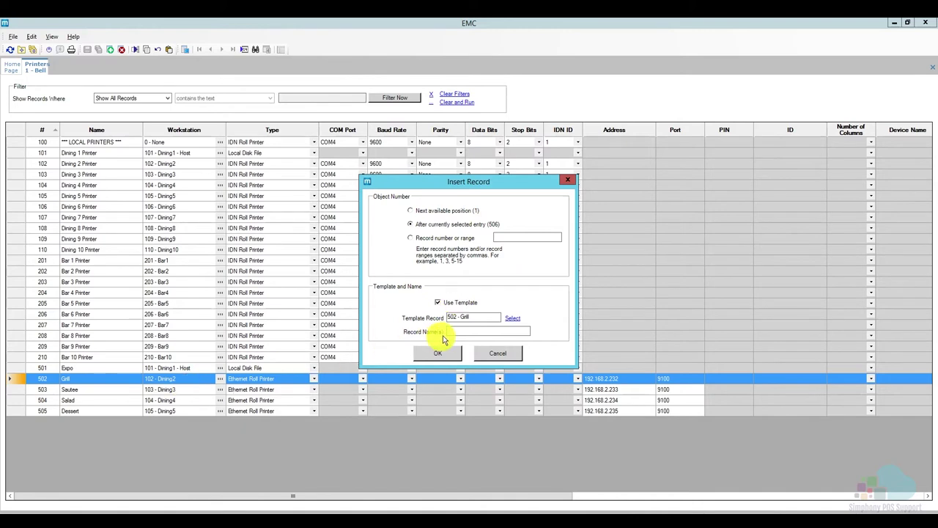
left_click(478, 331)
type("Pizza")
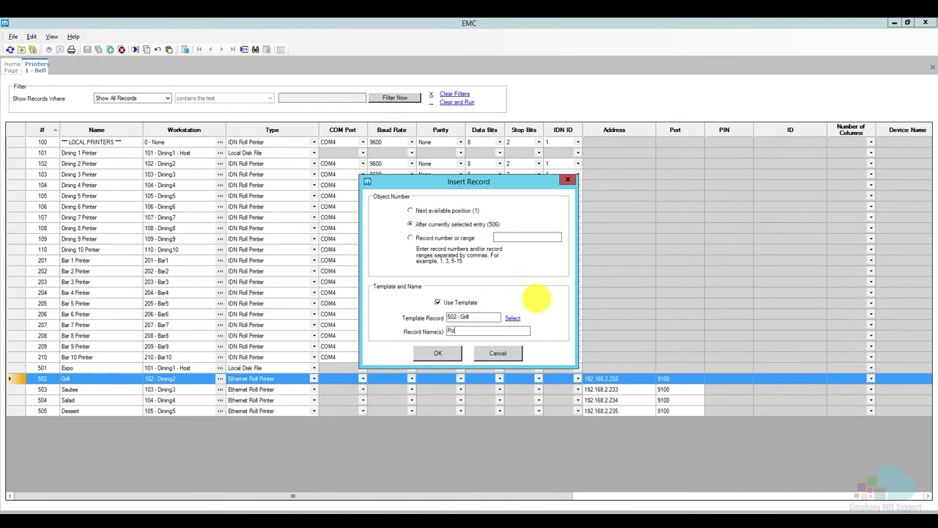
left_click(437, 357)
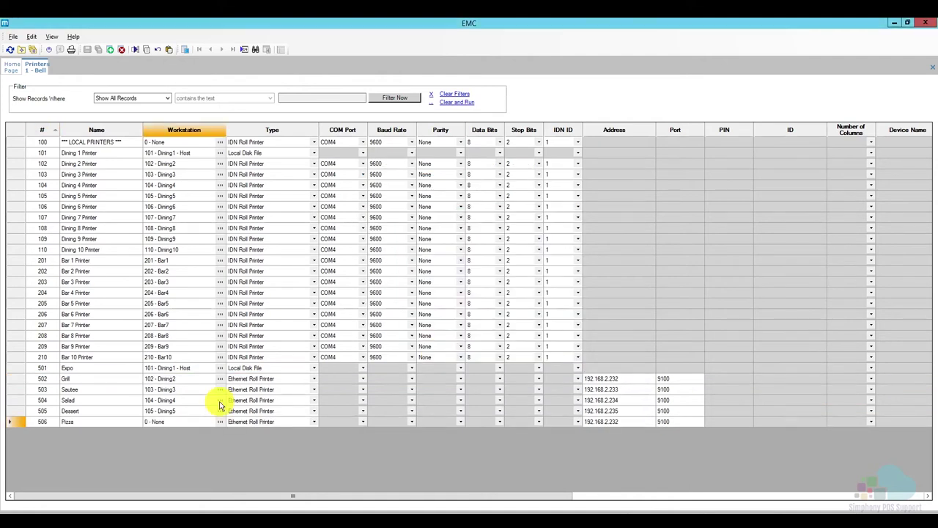
- Assign workstation 106 - Dining6 to the Pizza printer
left_click(221, 422)
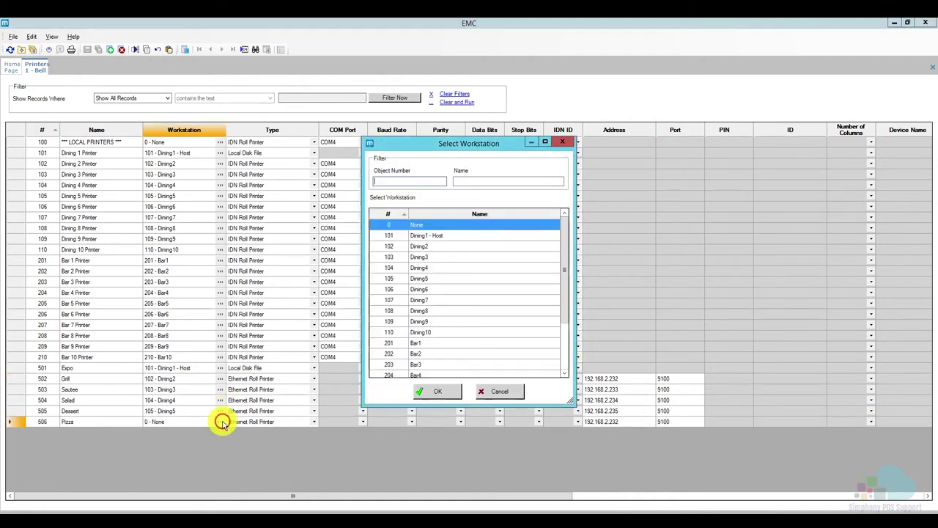
left_click(435, 289)
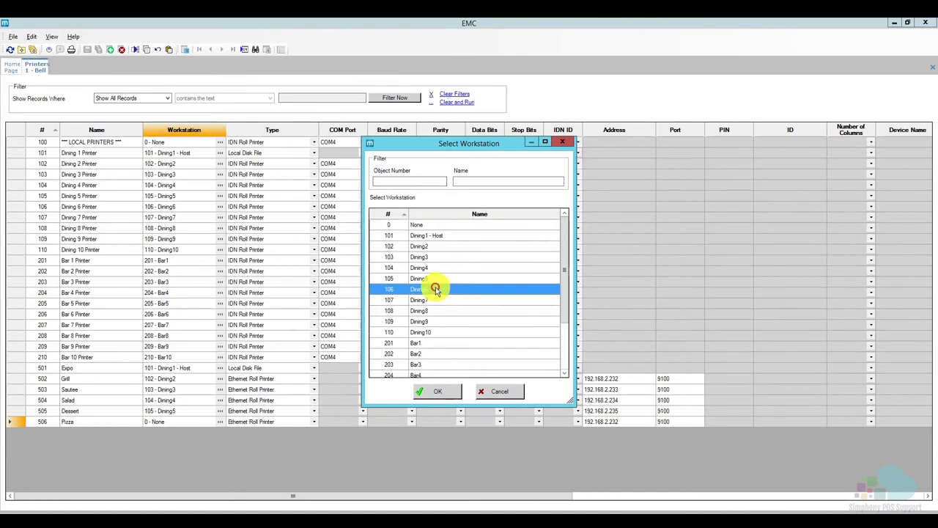
left_click(431, 391)
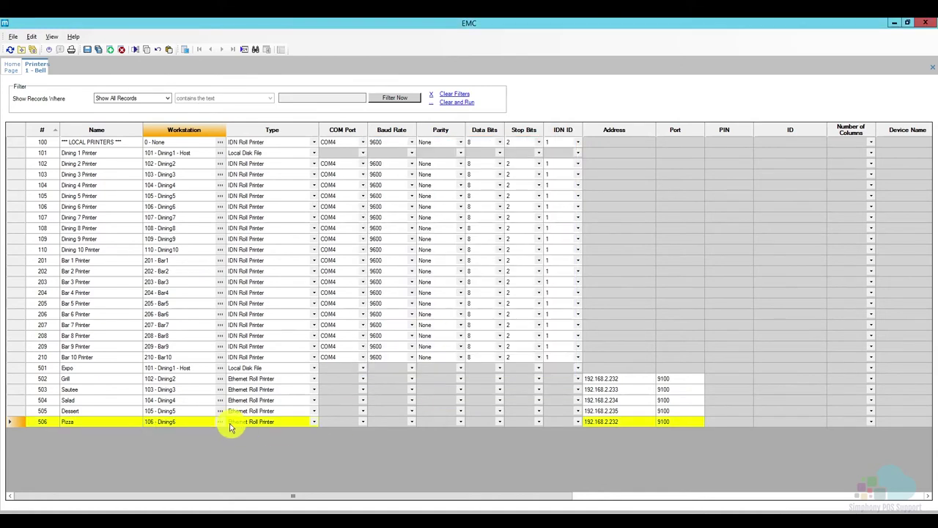
left_click(196, 423)
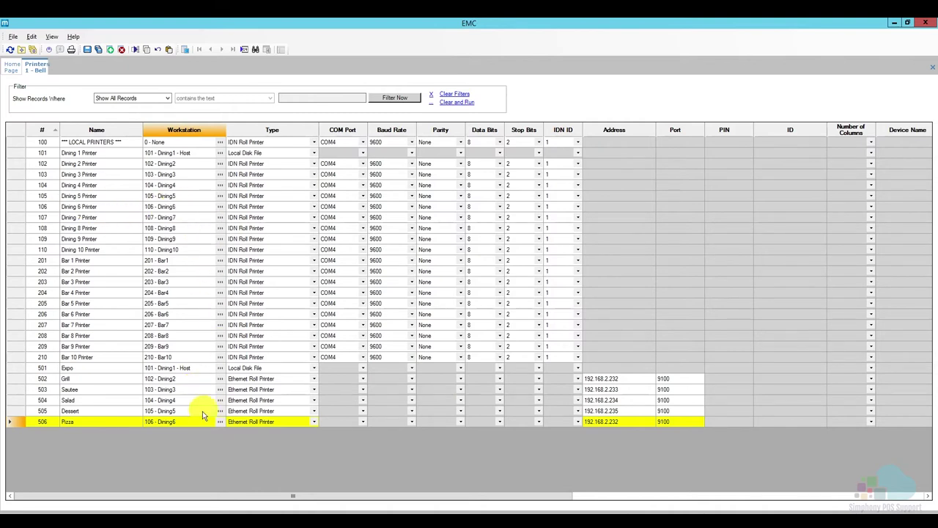
- Set the Pizza printer's address to 192.168.2.236 and save the printer records
left_click(629, 422)
left_click(632, 445)
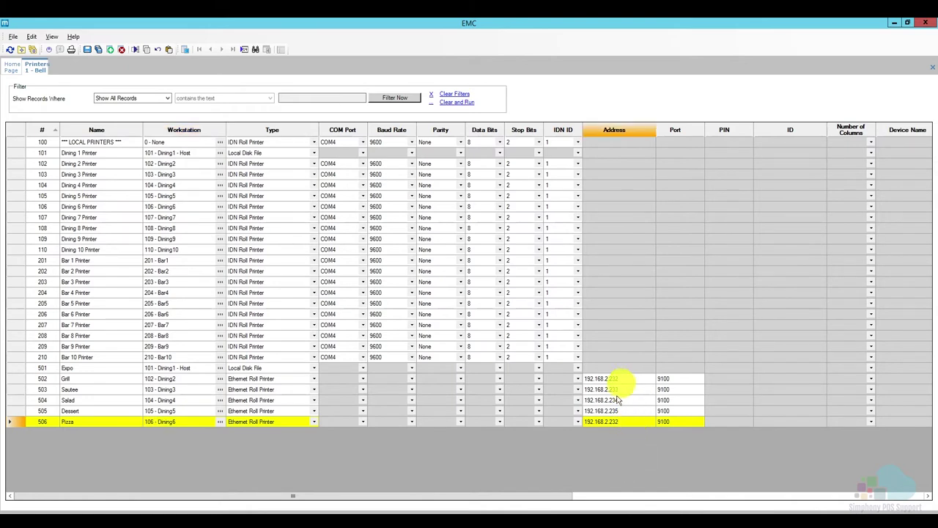
key("BackSpace")
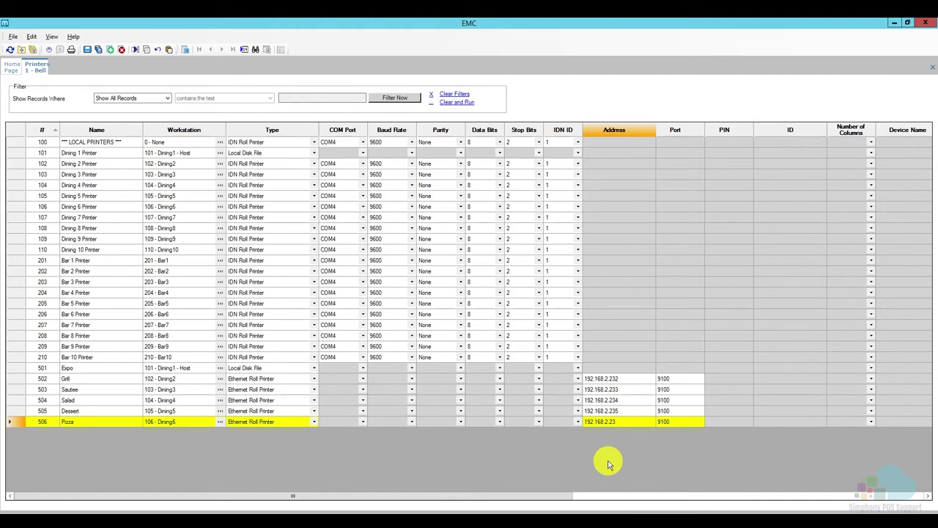
type("6")
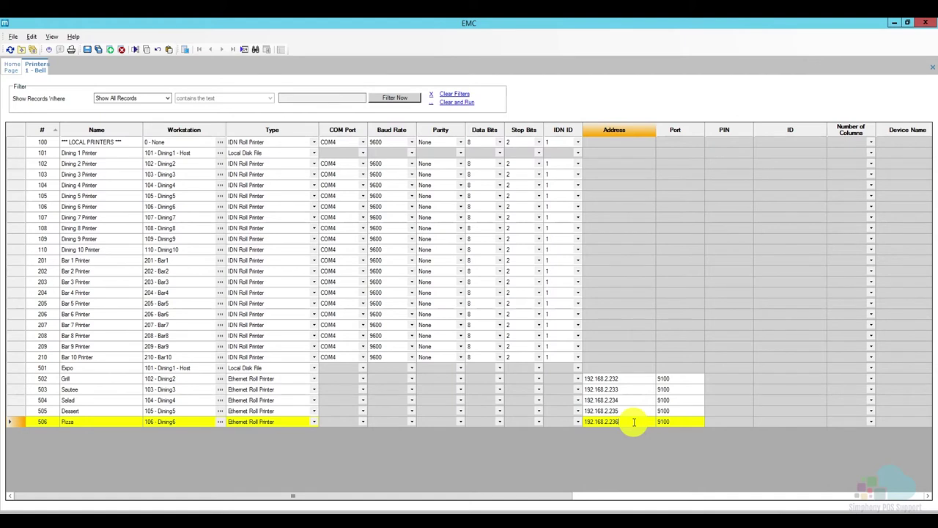
left_click(86, 49)
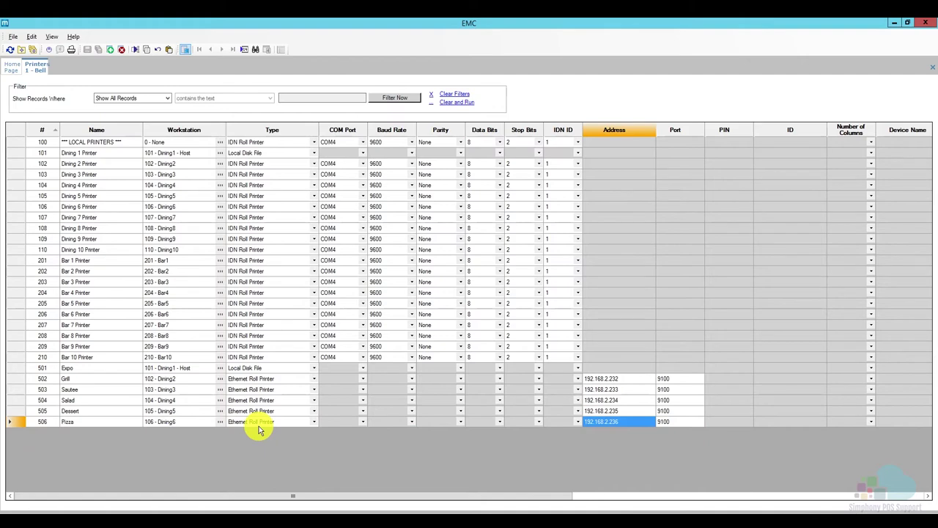
- Open the Order Devices setup for the 1 - Restaurant revenue center
left_click(11, 66)
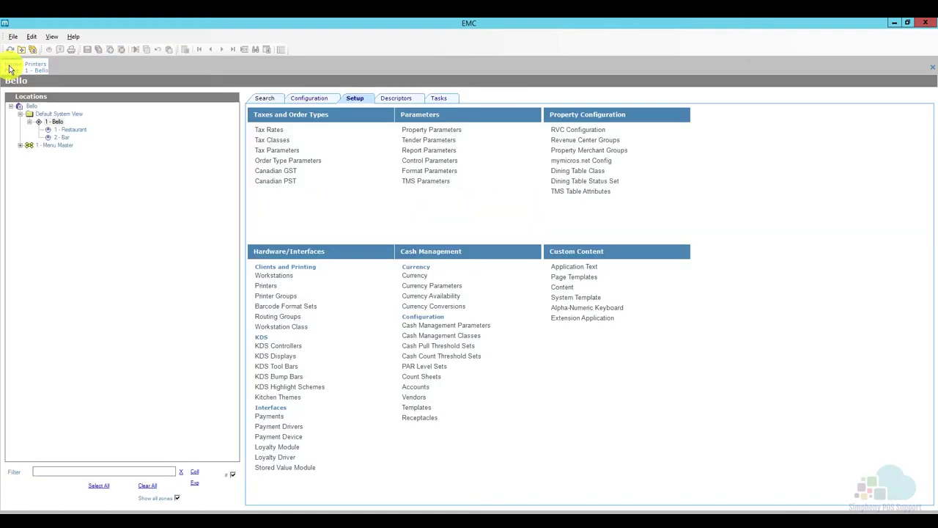
left_click(71, 129)
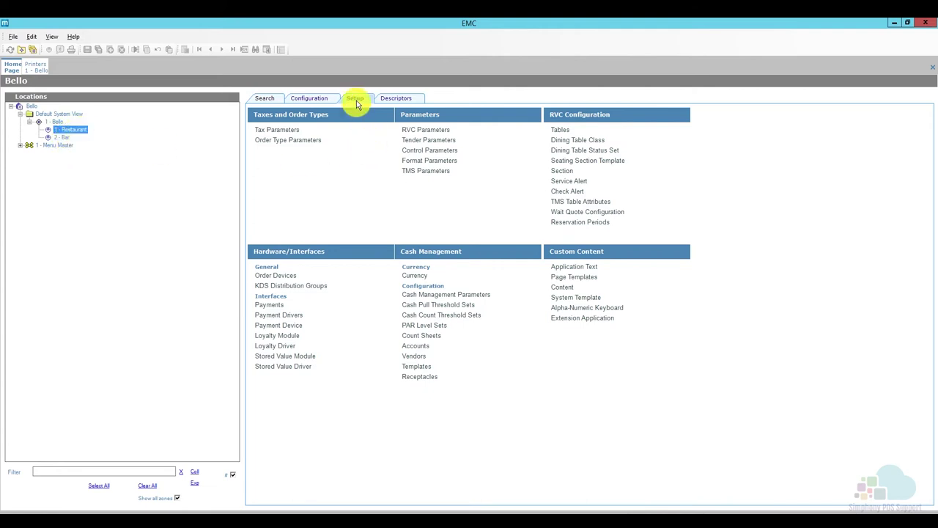
left_click(275, 276)
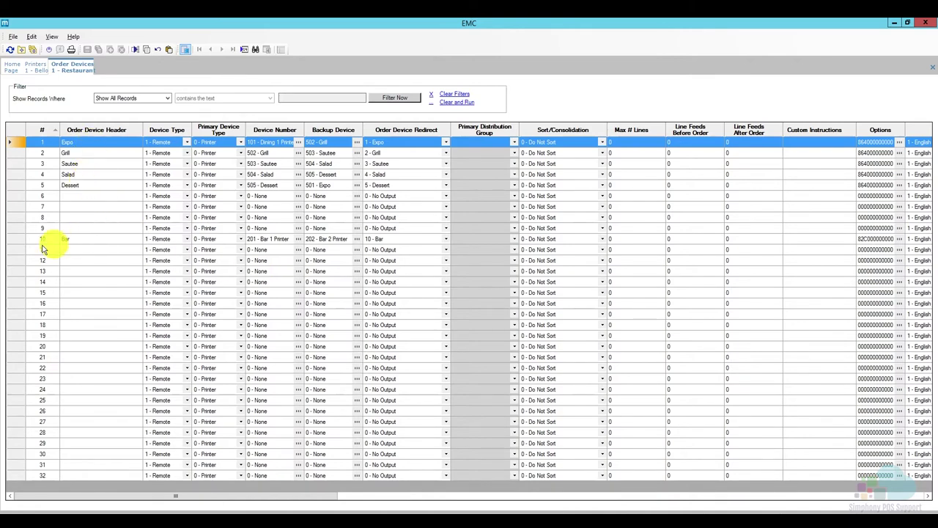
- Name order device 6 Pizza, with device type 1 - Remote and primary device type 0 - Printer
left_click(82, 192)
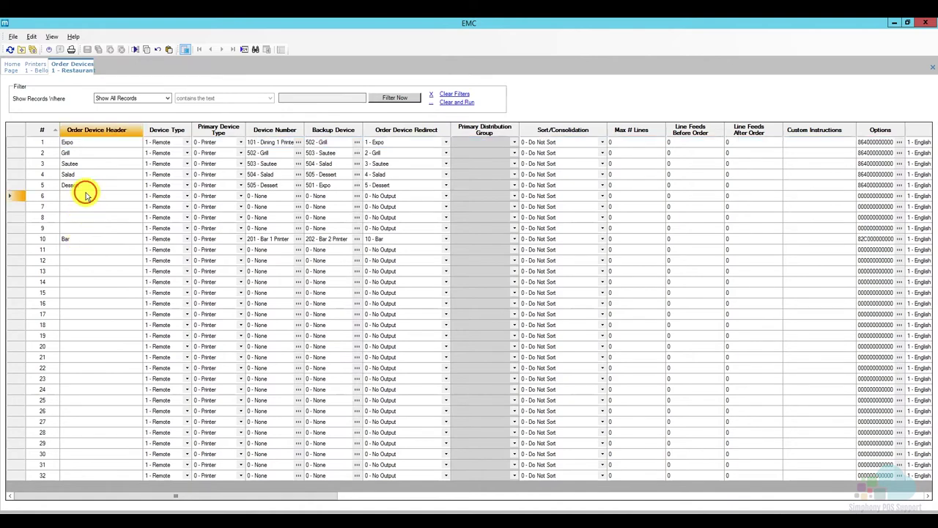
type("Pizza")
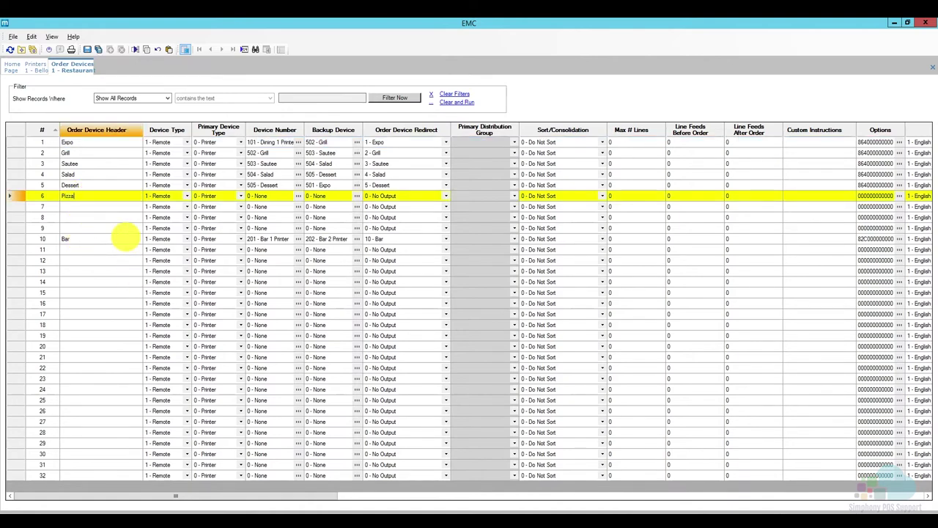
left_click(188, 194)
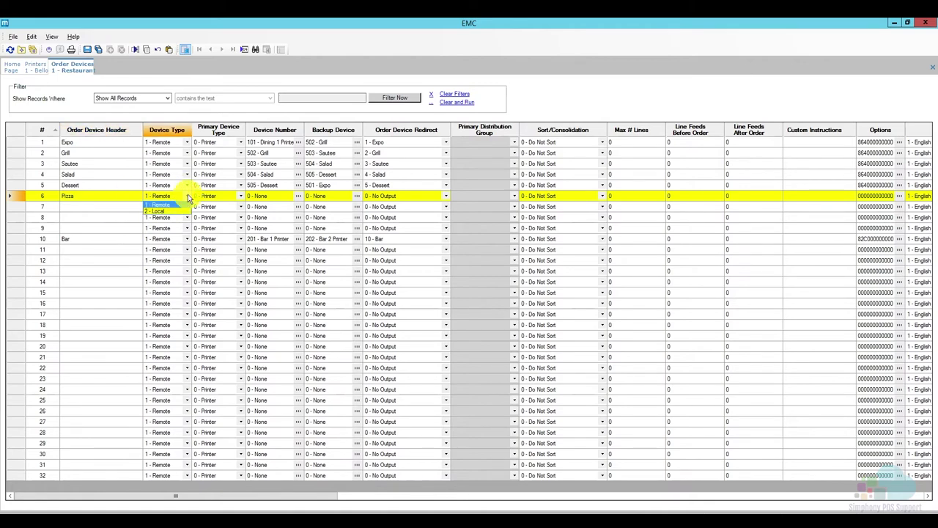
left_click(187, 194)
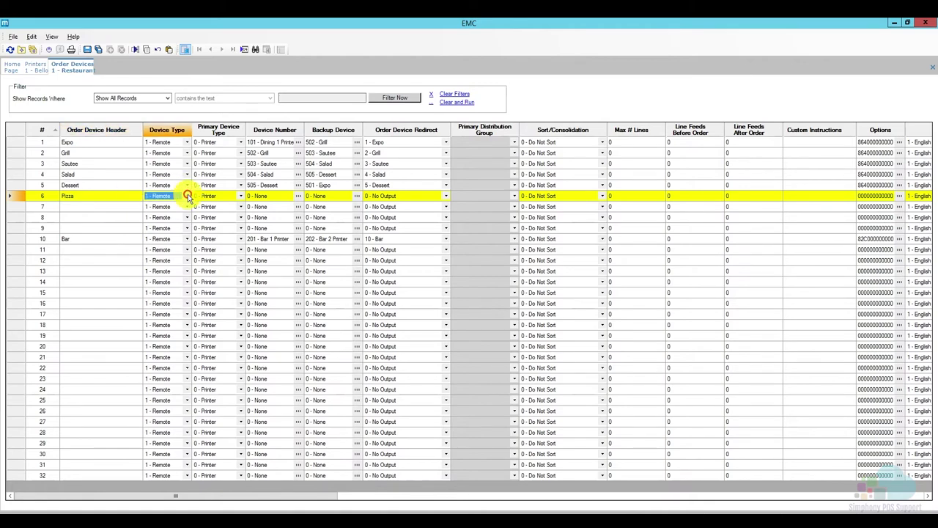
left_click(241, 197)
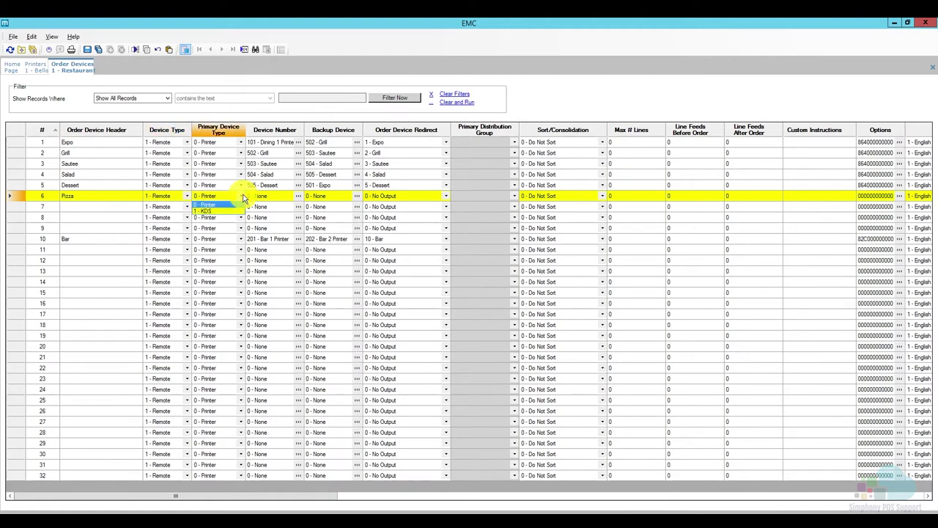
left_click(243, 197)
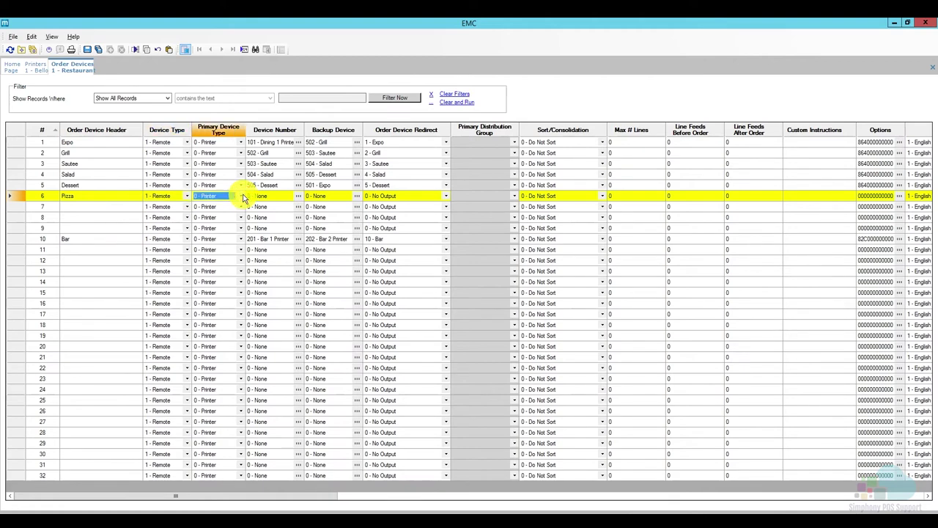
- Assign printer 506 - Pizza as the Pizza order device's device number
left_click(251, 197)
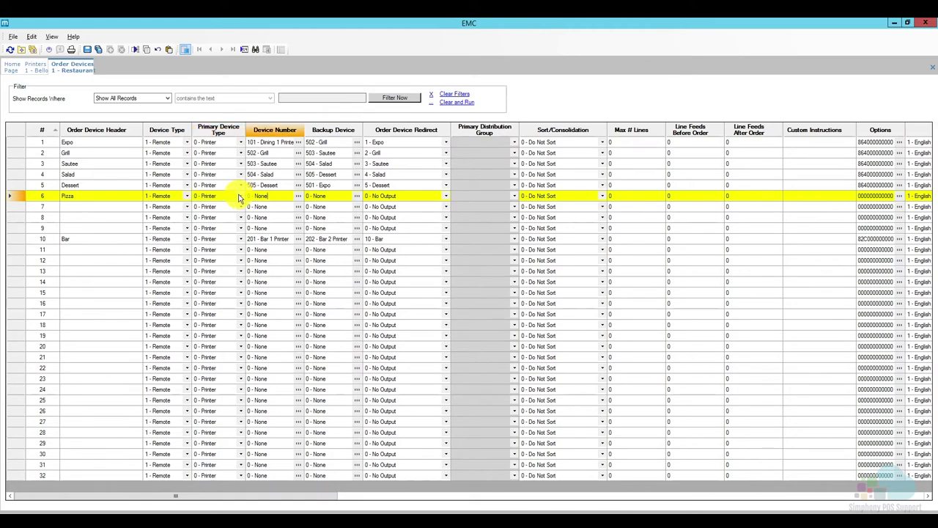
left_click(299, 195)
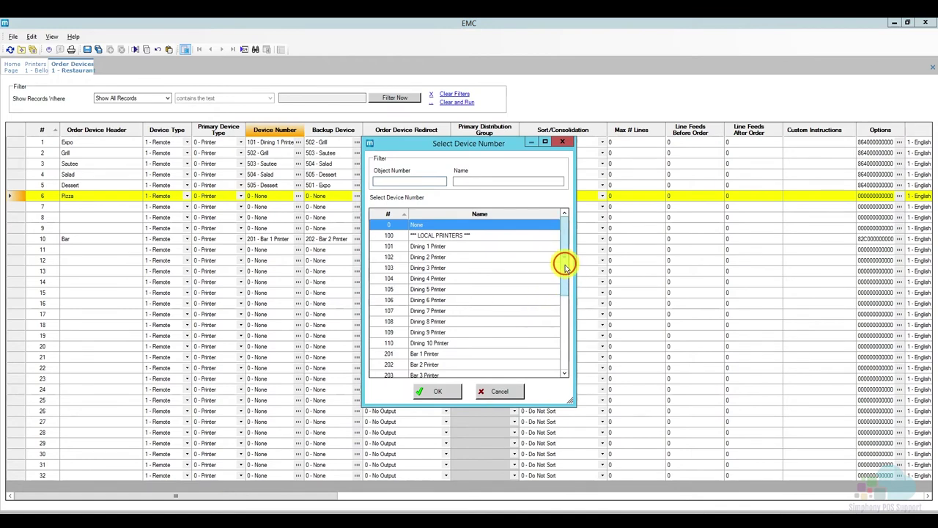
left_click_drag(564, 266, 565, 352)
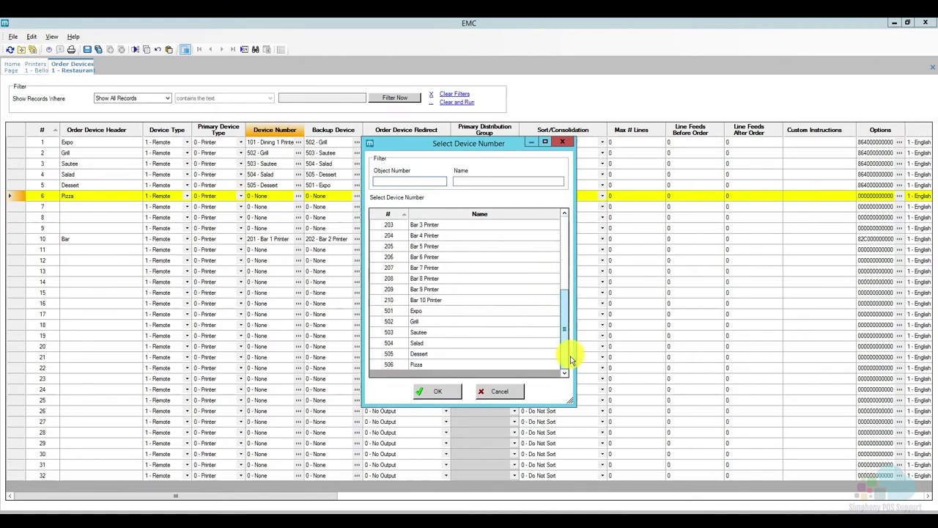
left_click(396, 366)
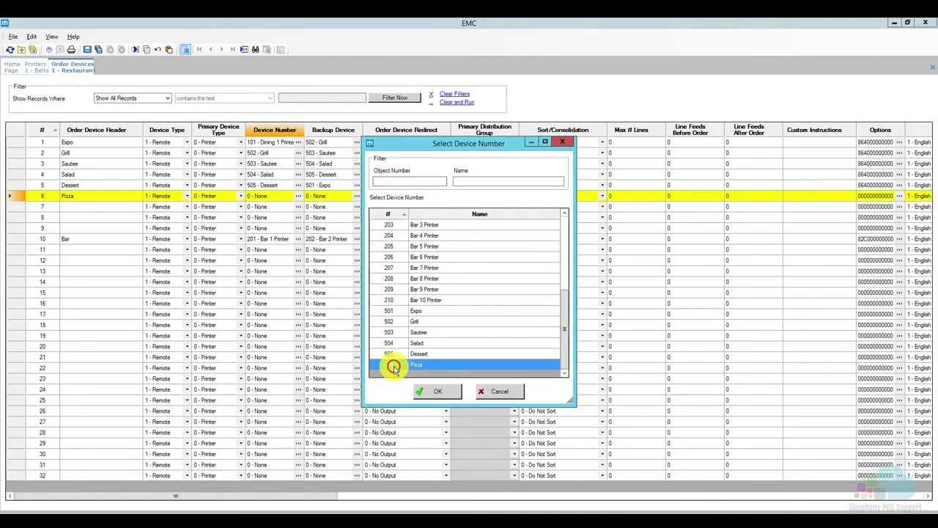
left_click(432, 390)
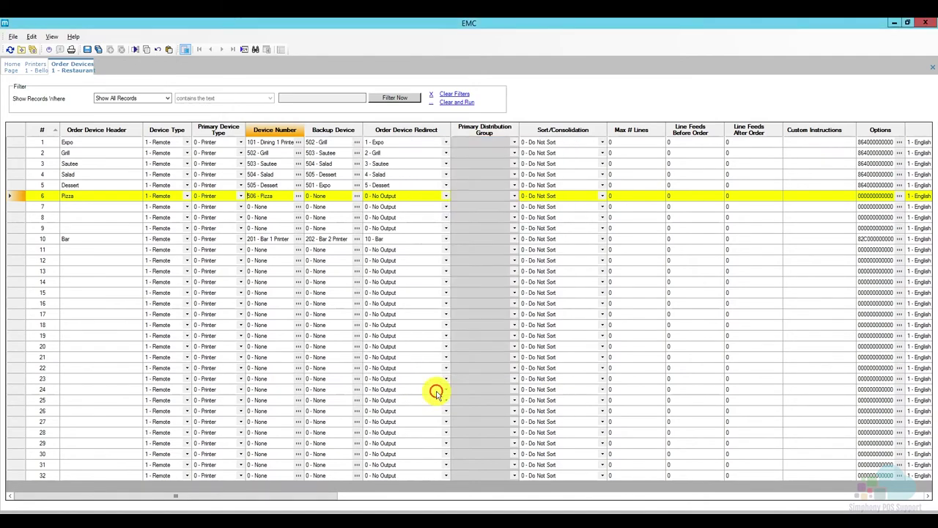
- Set the Pizza order device's backup device to 502 - Grill
left_click(357, 196)
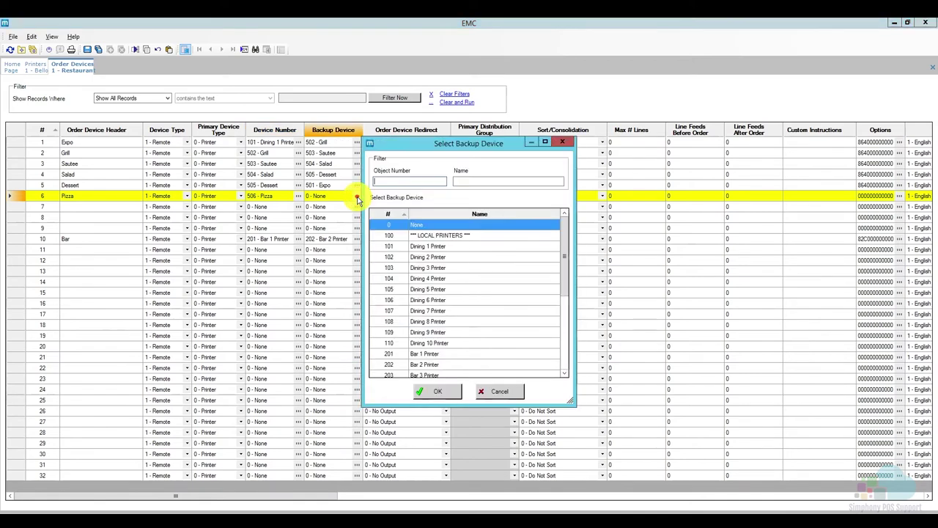
left_click_drag(562, 289, 566, 357)
left_click(446, 321)
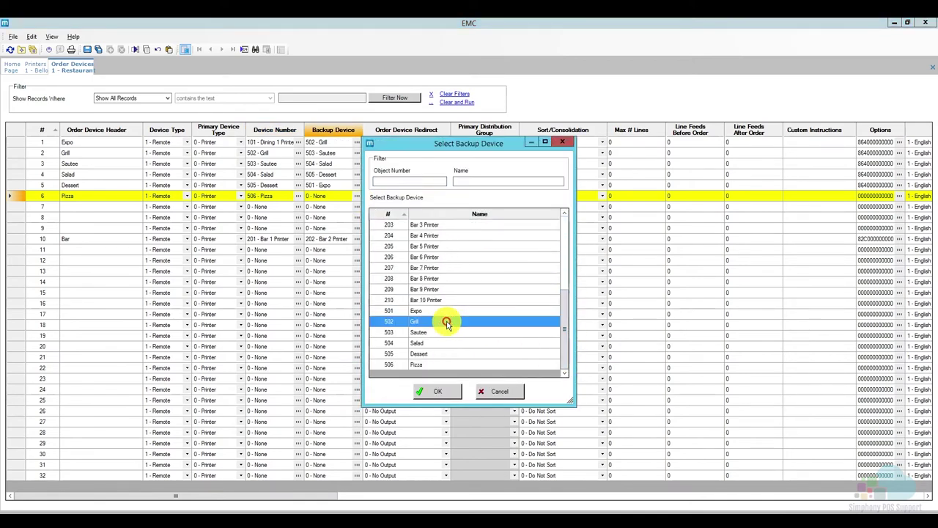
left_click(445, 395)
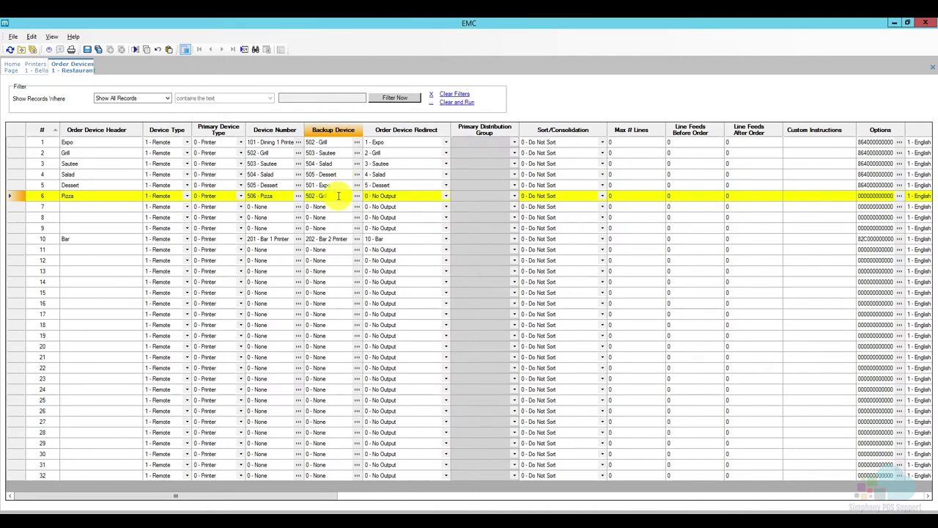
- Try to redirect the Pizza order device to the unnamed entry 6, then save and refresh the order device records
left_click(447, 198)
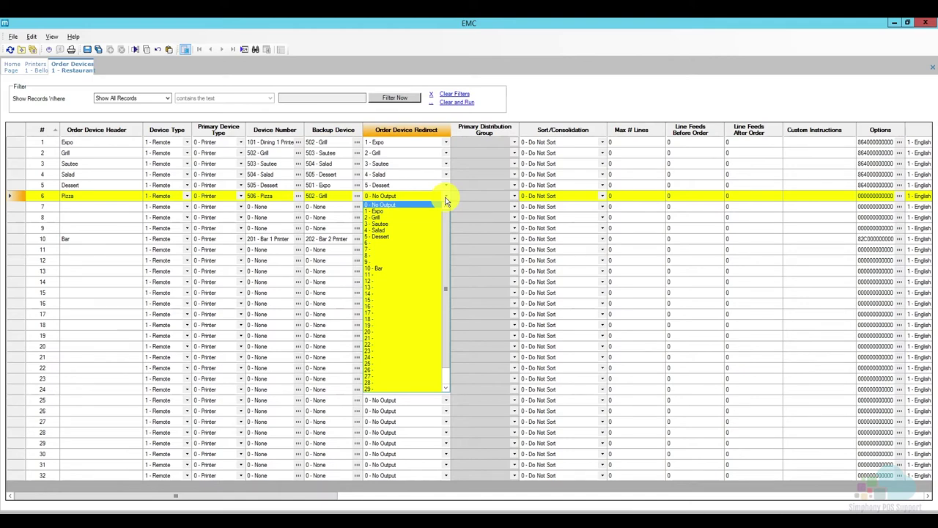
left_click(402, 249)
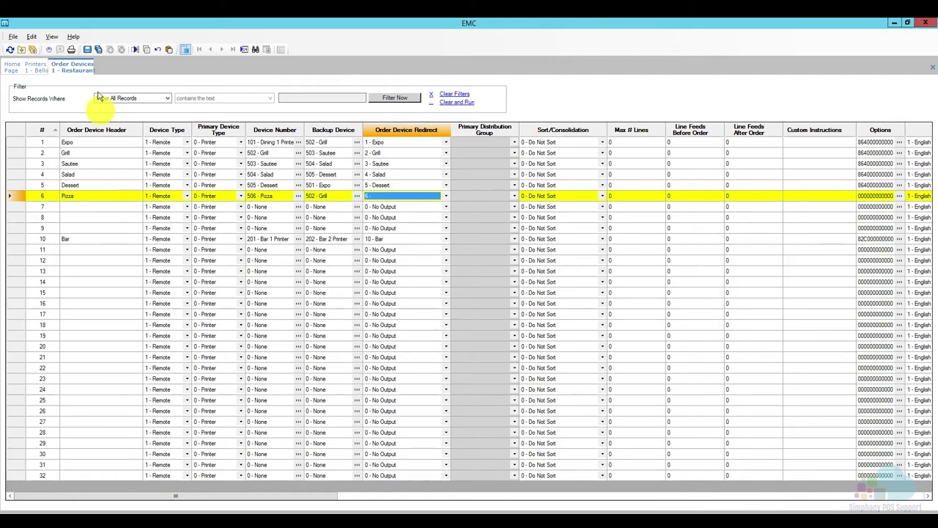
left_click(87, 51)
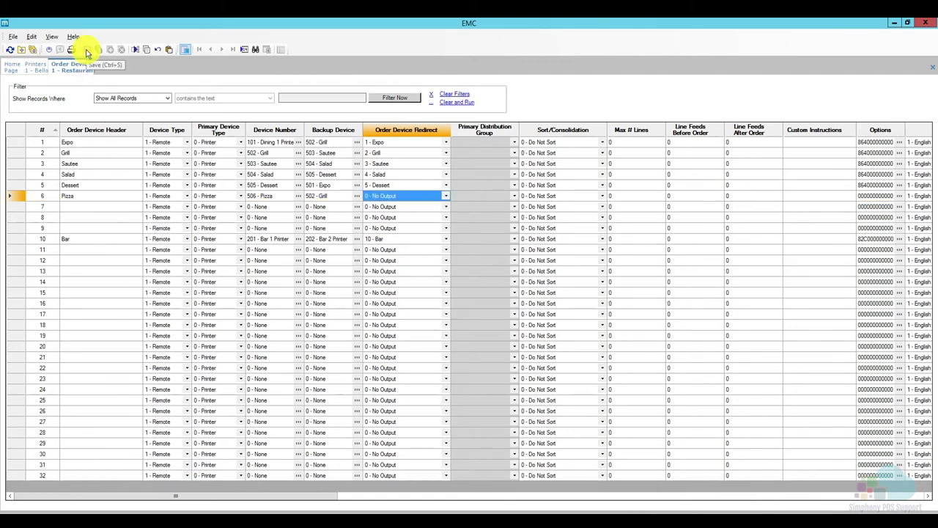
left_click(10, 49)
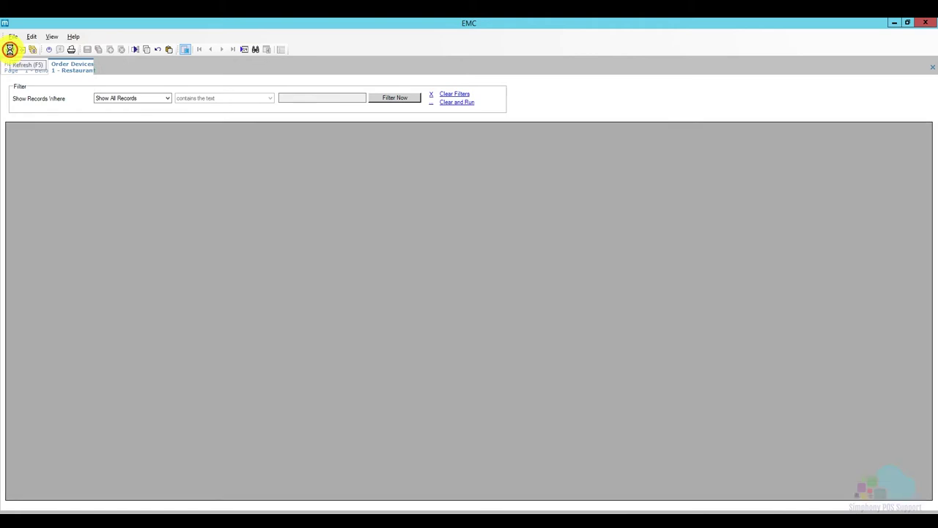
- Set the Pizza order device's redirect to 6 - Pizza and save the records
left_click(66, 195)
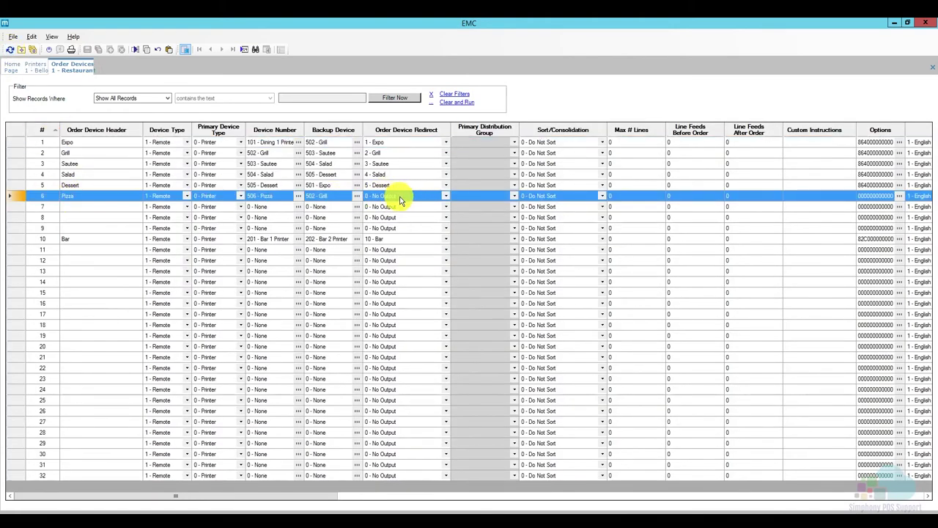
left_click(447, 196)
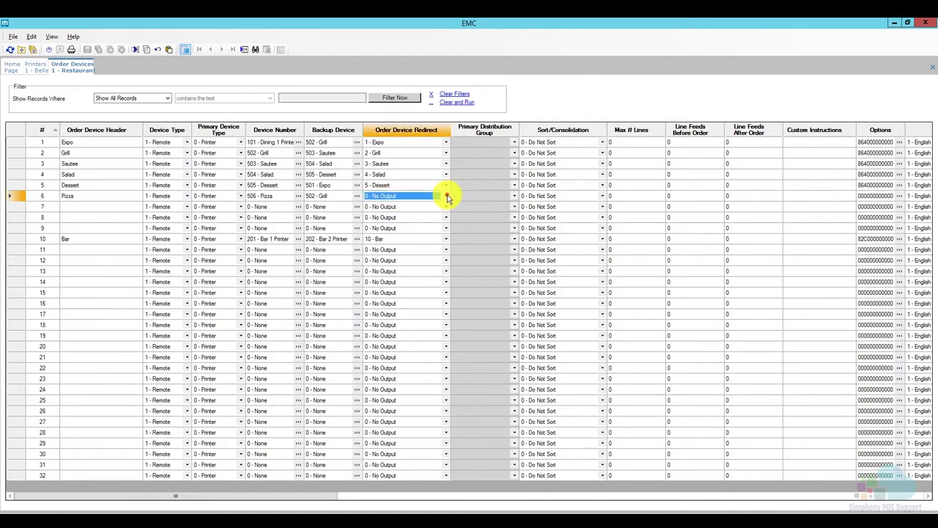
left_click(447, 196)
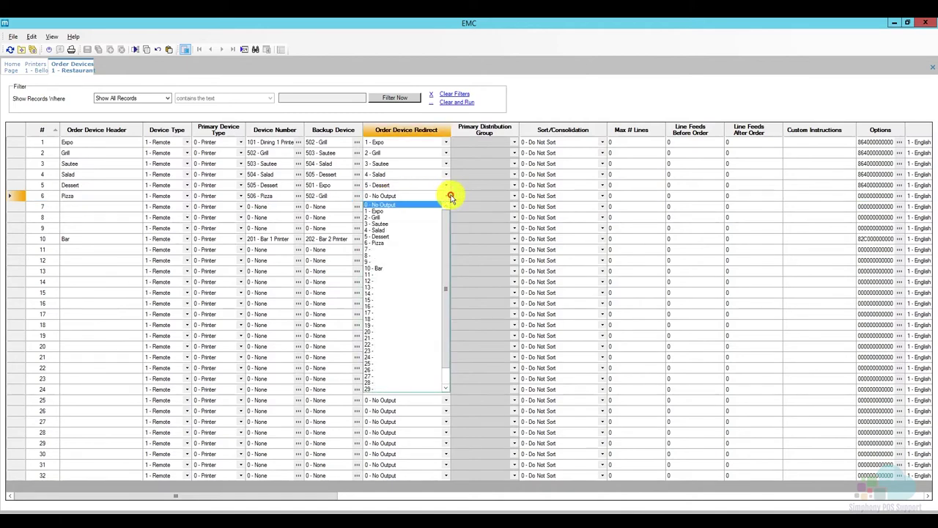
left_click(402, 243)
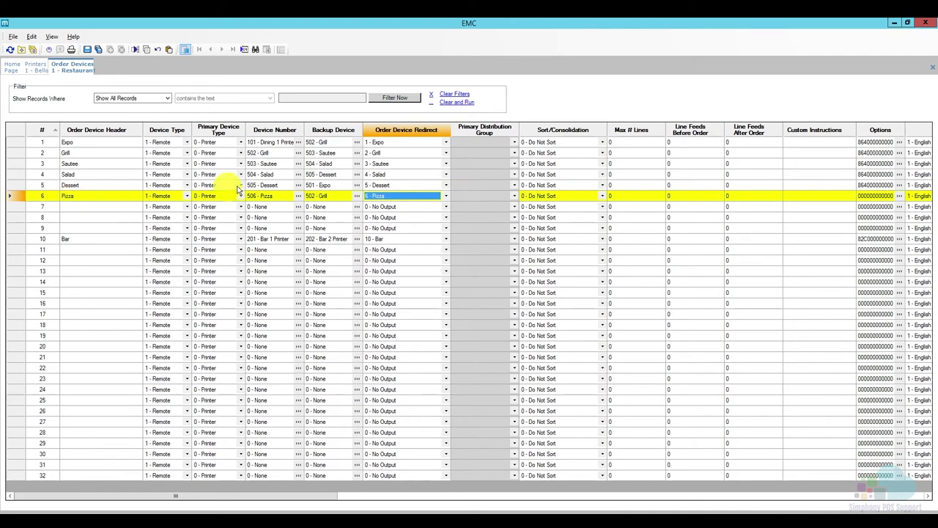
left_click(87, 49)
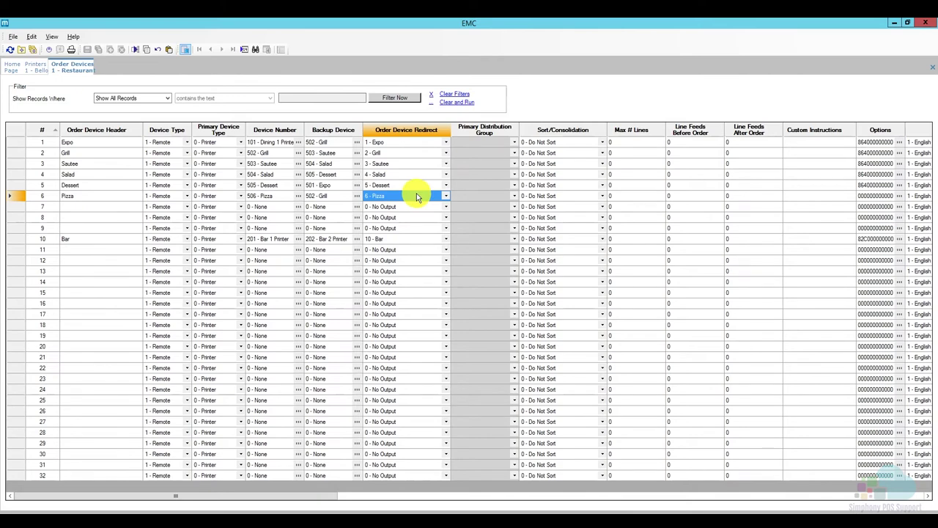
- Review the list of available options for the Pizza order device and dismiss it
left_click(875, 196)
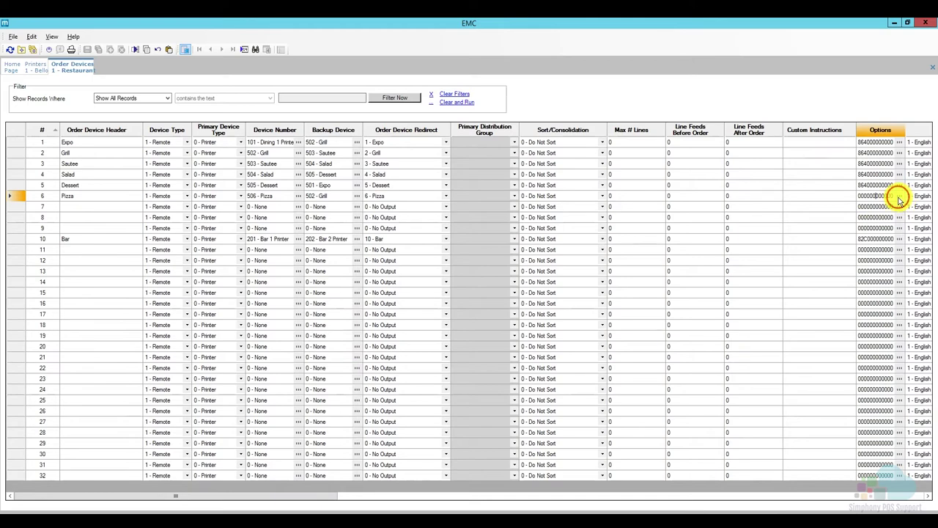
left_click(900, 197)
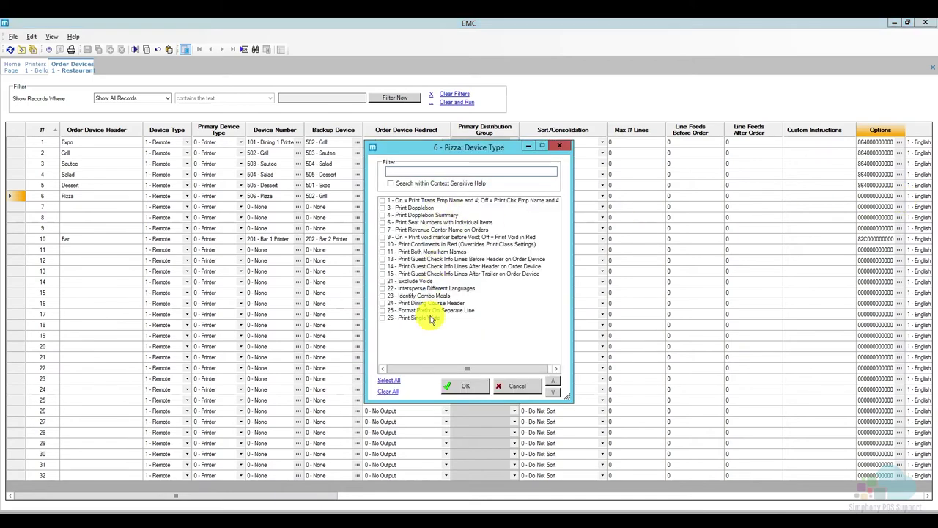
left_click(523, 386)
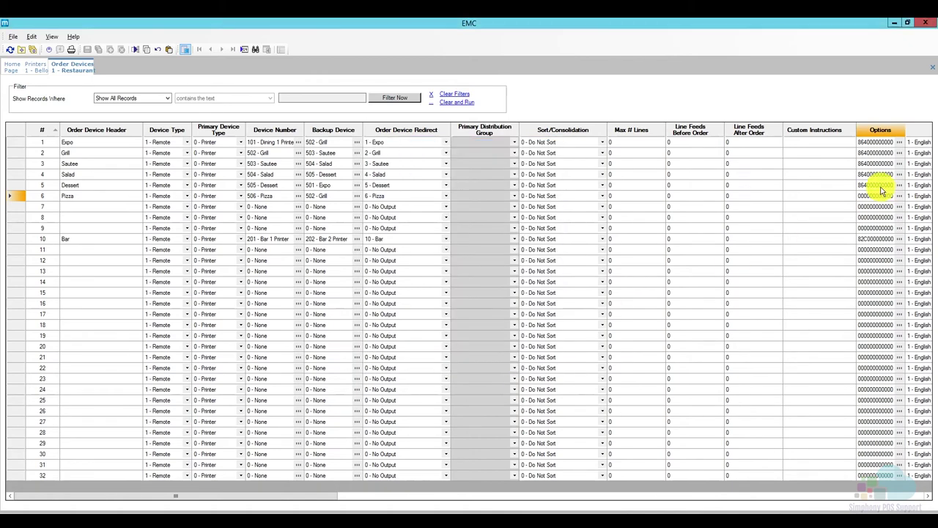
left_click(876, 185)
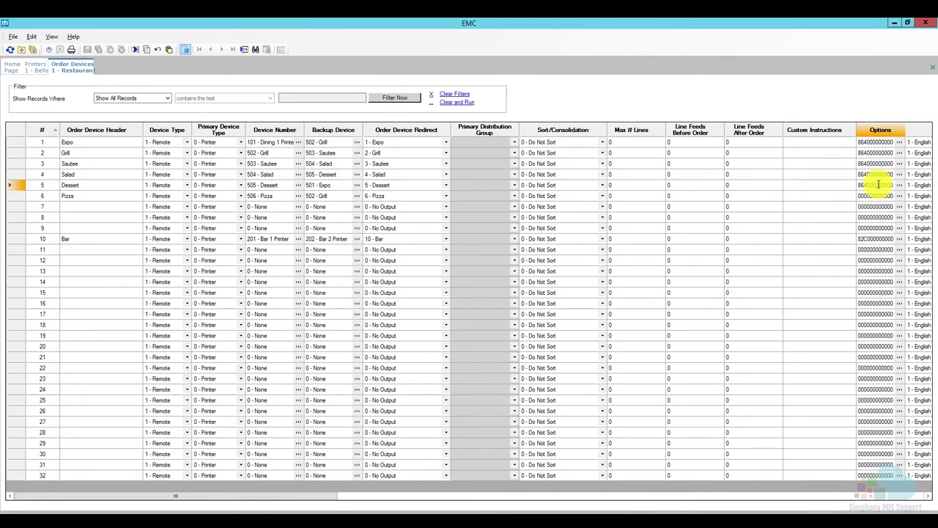
double_click(863, 185)
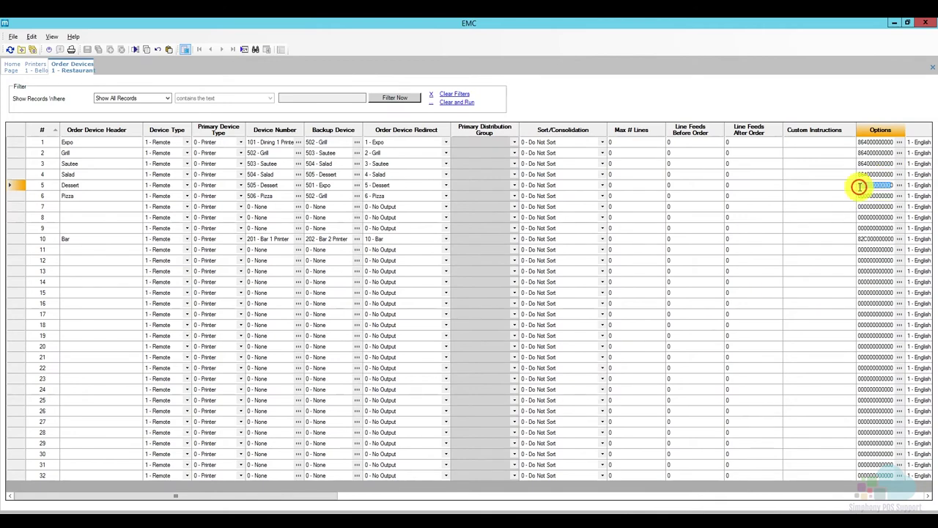
left_click_drag(864, 187, 184, 193)
key("ctrl+c")
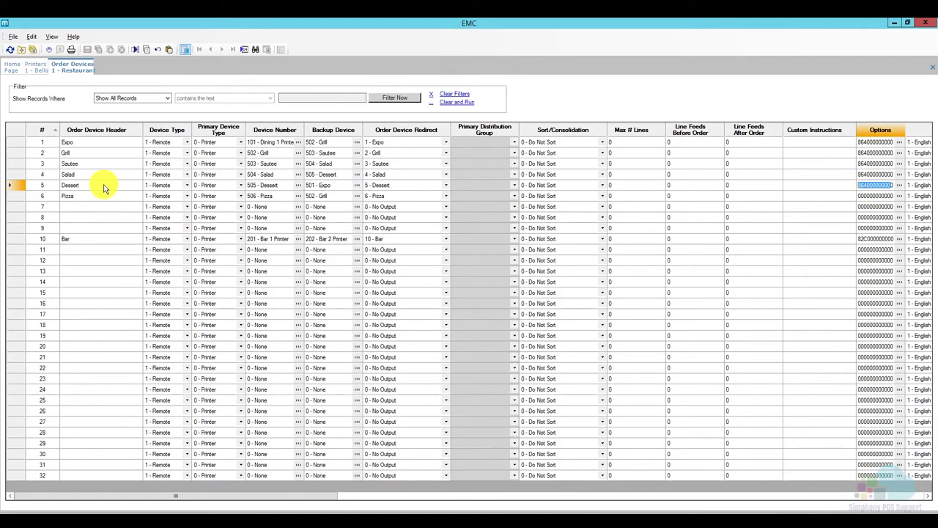
left_click(884, 184)
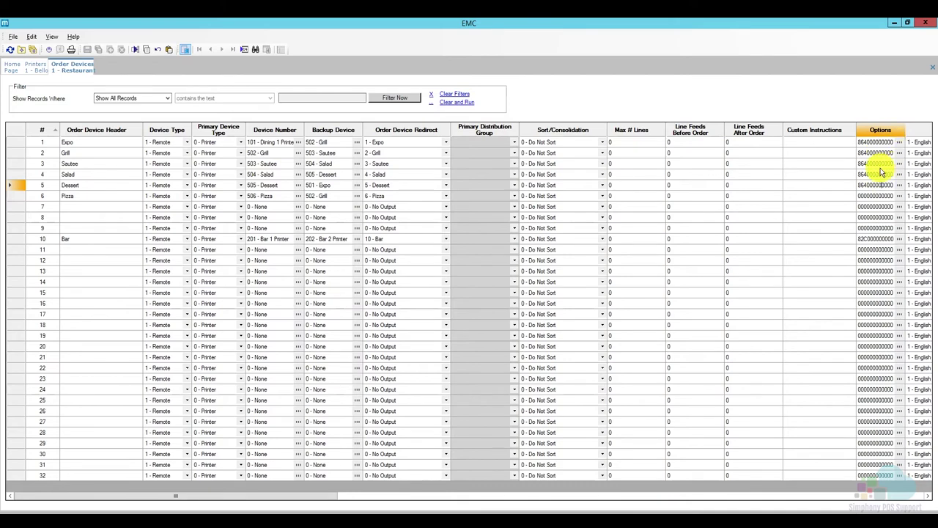
key("Down")
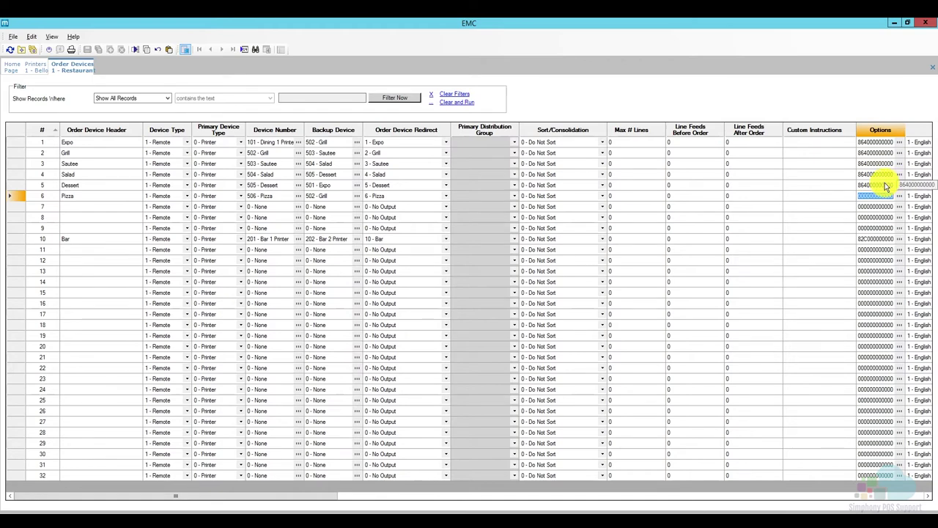
key("ctrl+v")
key("Down")
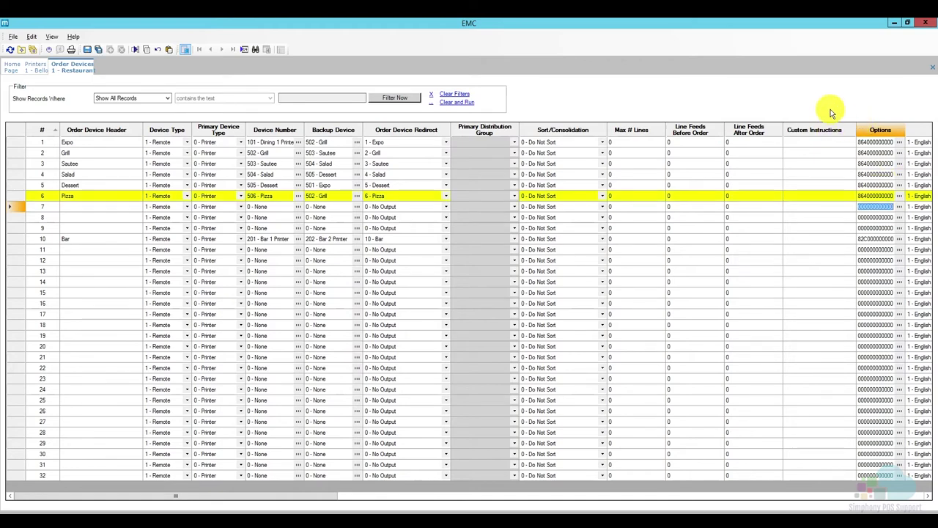
- Check which options are enabled for the Pizza order device and look through the remaining order device columns
left_click(900, 196)
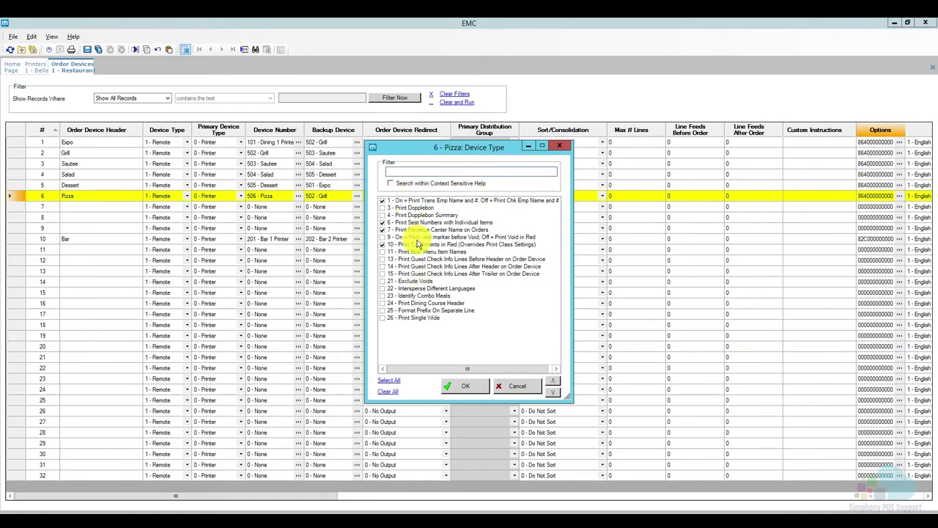
left_click(468, 388)
left_click_drag(311, 494, 935, 488)
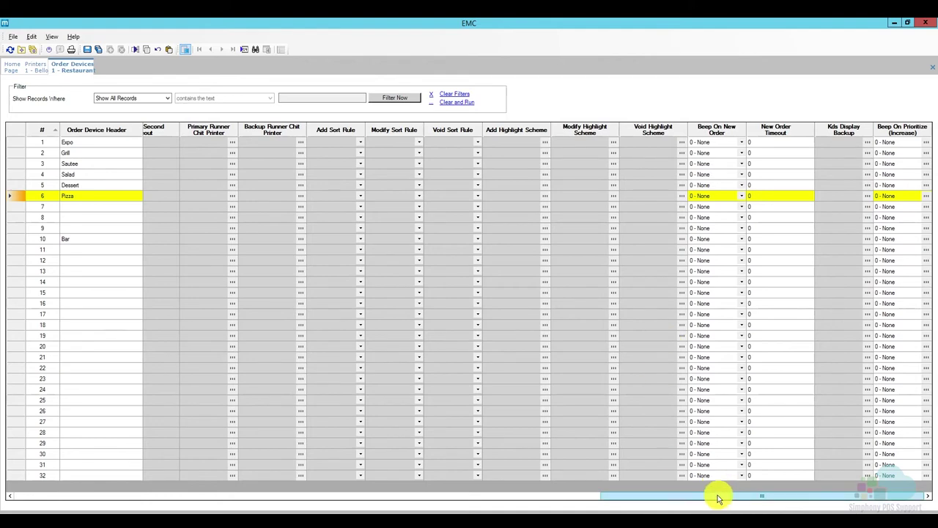
left_click_drag(716, 497, 73, 499)
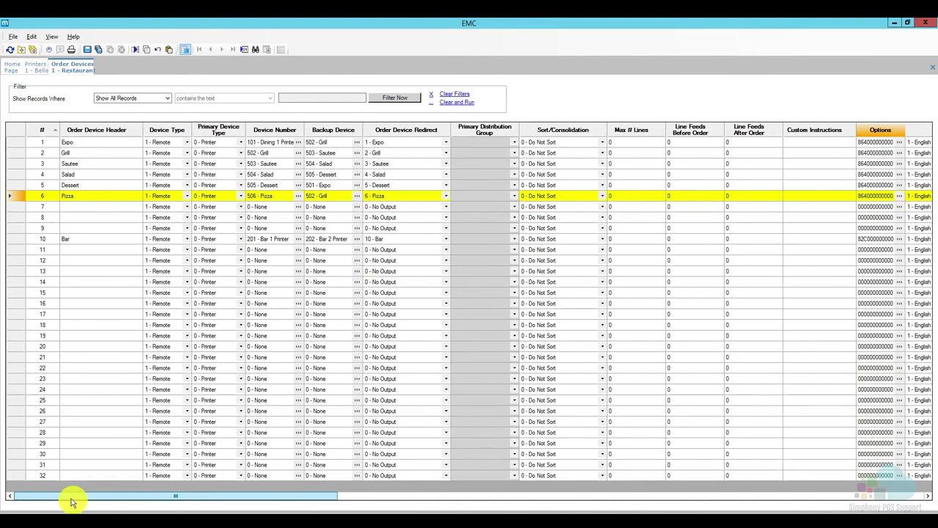
- Save the Restaurant order devices and review the Pizza entries in the Bar order devices, the printers and the Restaurant order devices
left_click(88, 49)
left_click(137, 66)
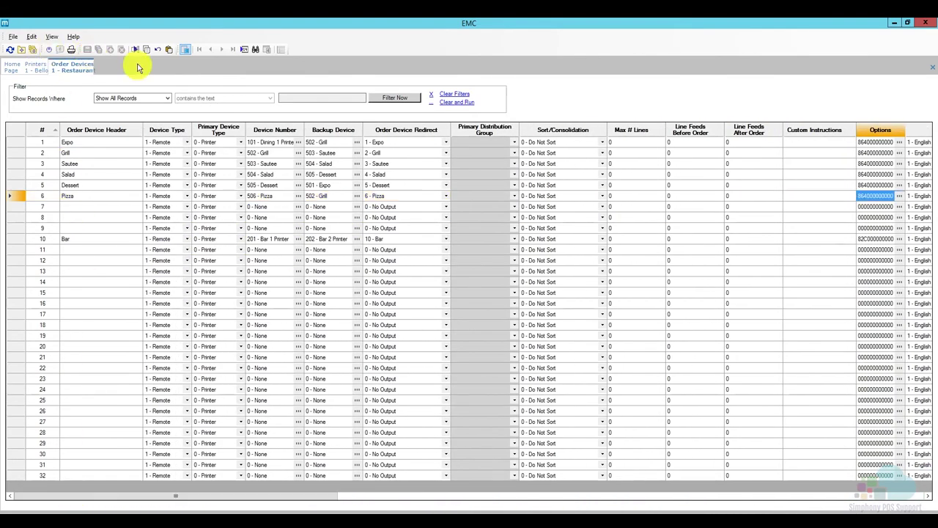
left_click(418, 196)
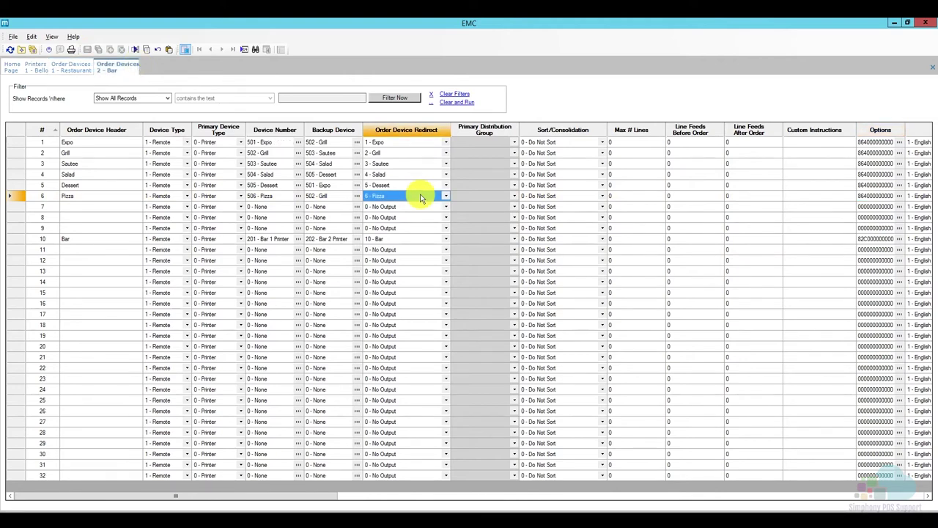
left_click(33, 68)
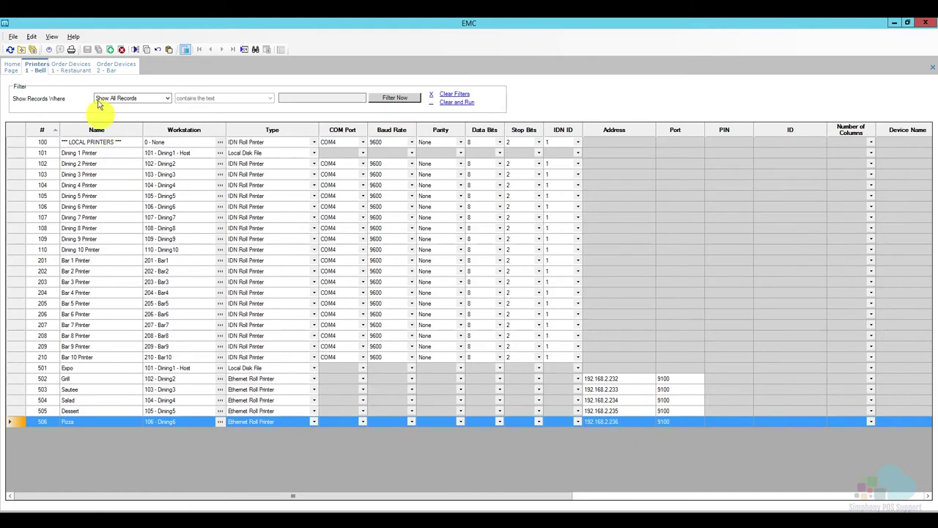
left_click(69, 68)
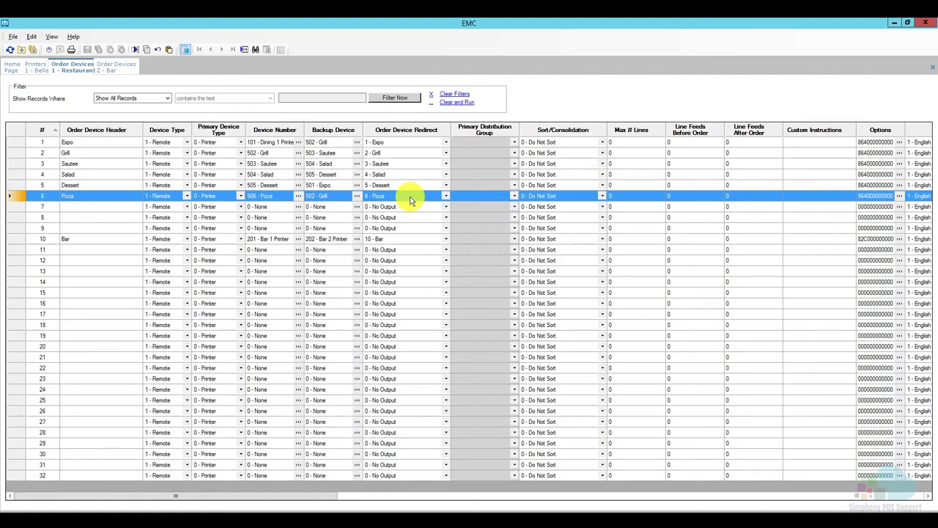
- Open the enterprise-level Print Classes and display the Expo/Grill record in its detailed form
left_click(12, 66)
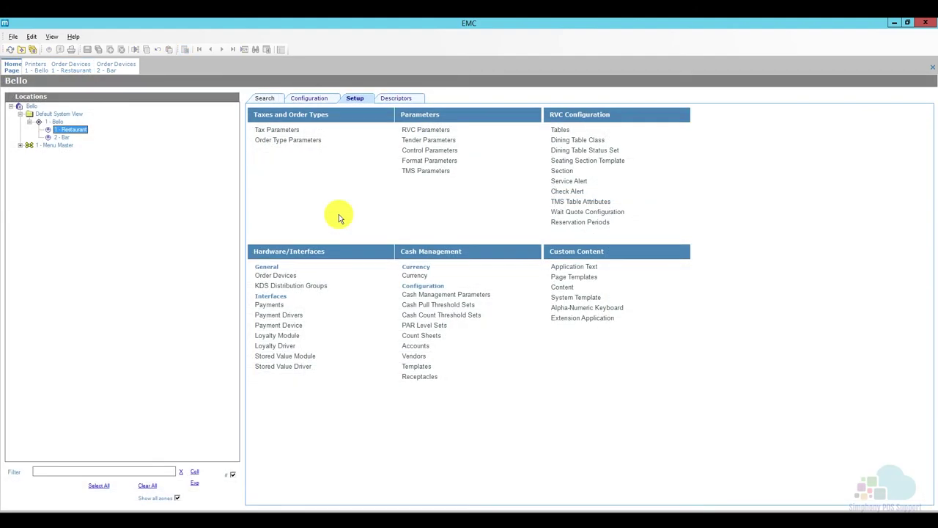
left_click(32, 107)
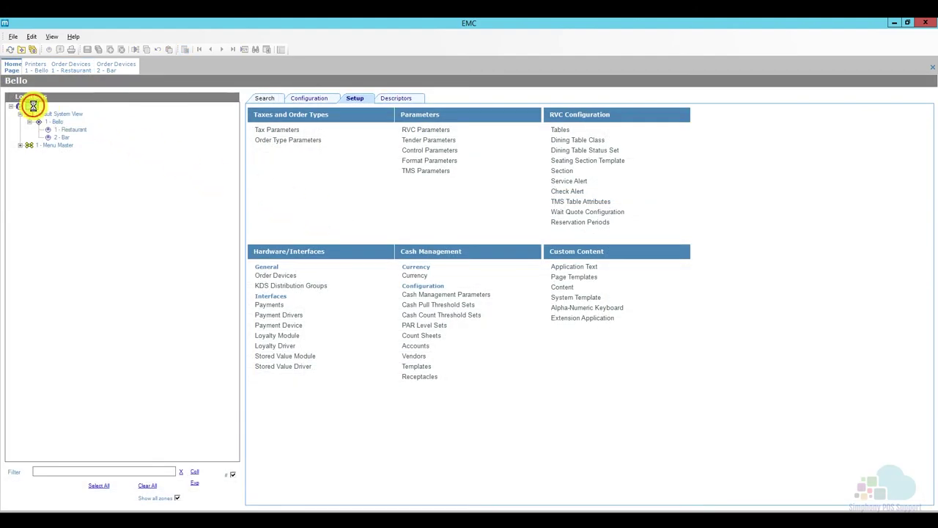
left_click(314, 98)
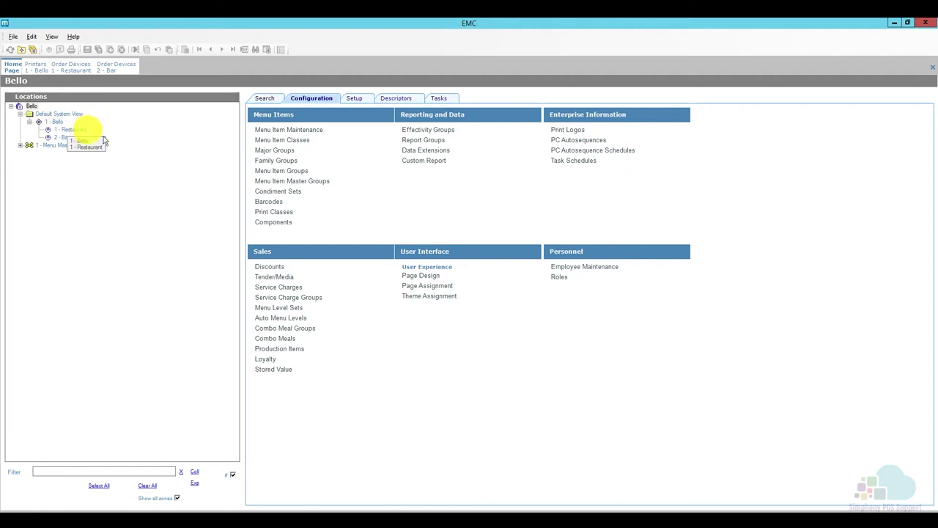
left_click(280, 213)
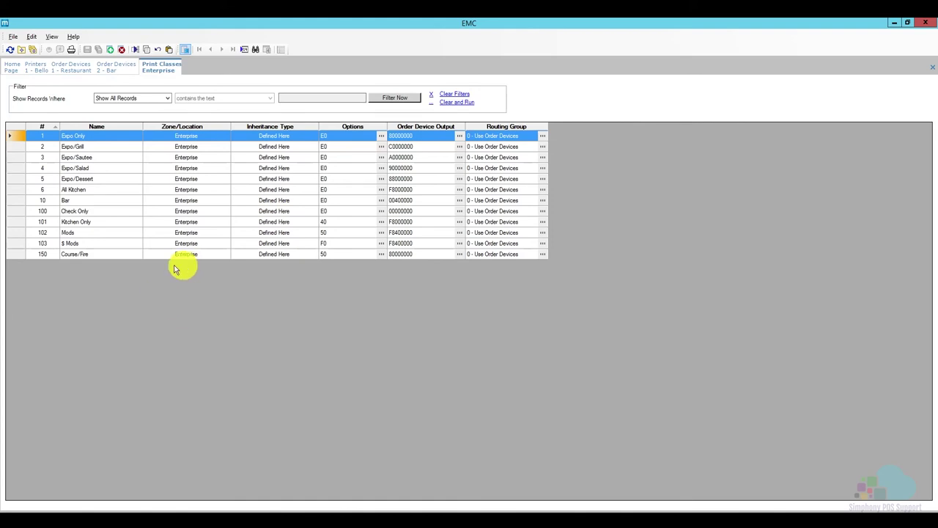
left_click(17, 148)
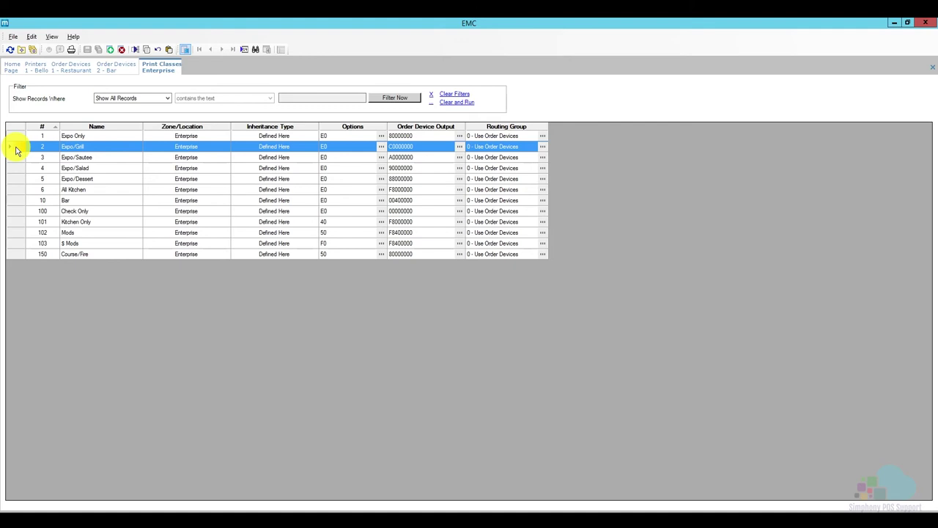
double_click(16, 150)
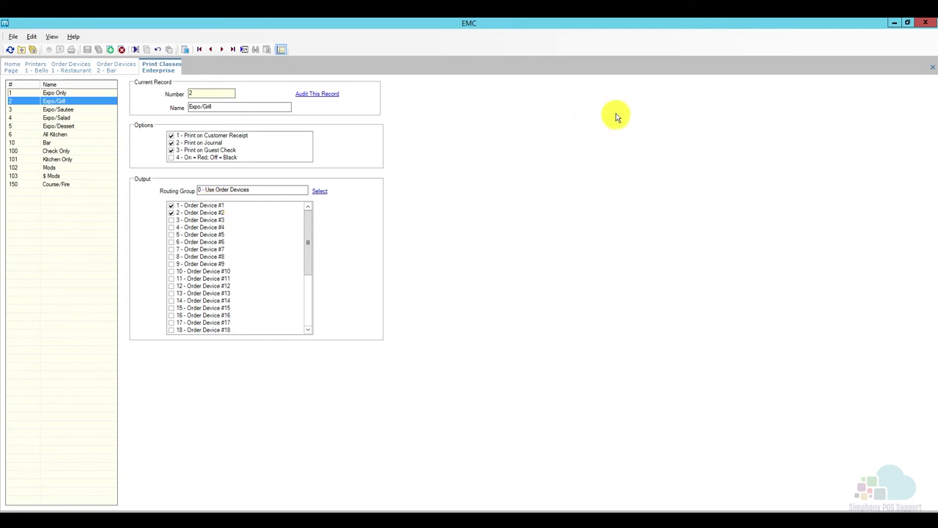
- Place the Bar order devices in a new vertical tab group so they sit beside the enterprise print classes
left_click(81, 70)
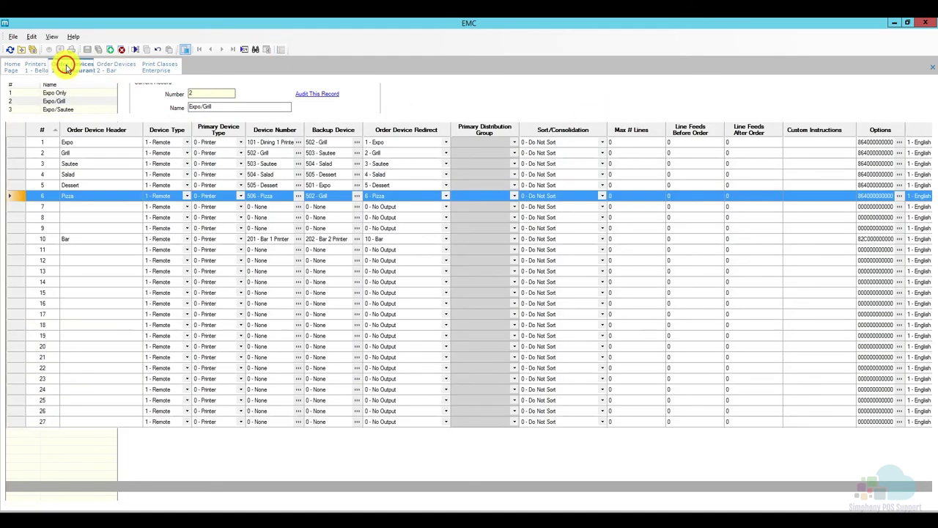
right_click(71, 71)
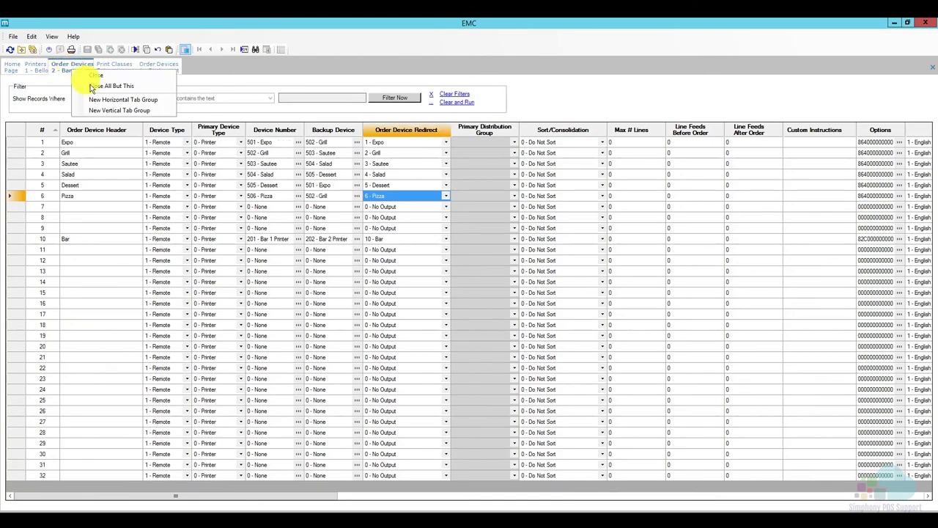
left_click(121, 110)
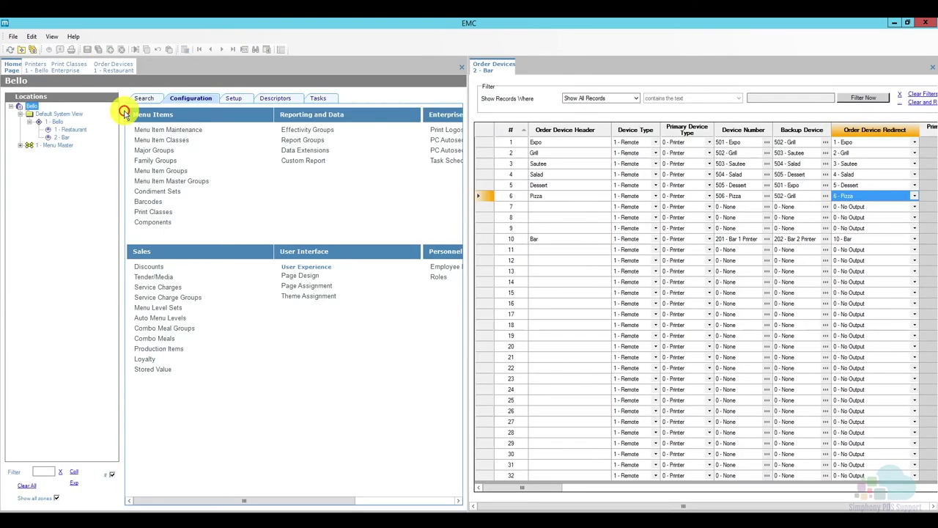
left_click(116, 67)
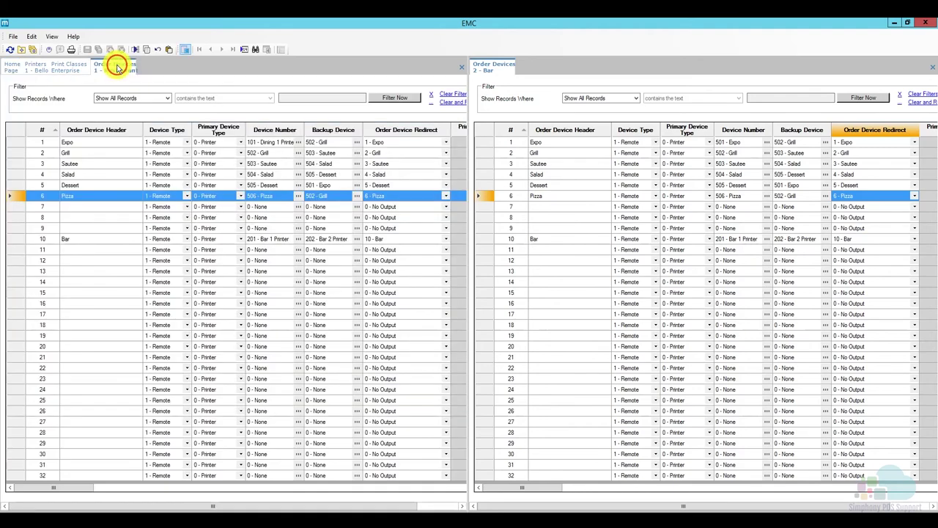
left_click(67, 66)
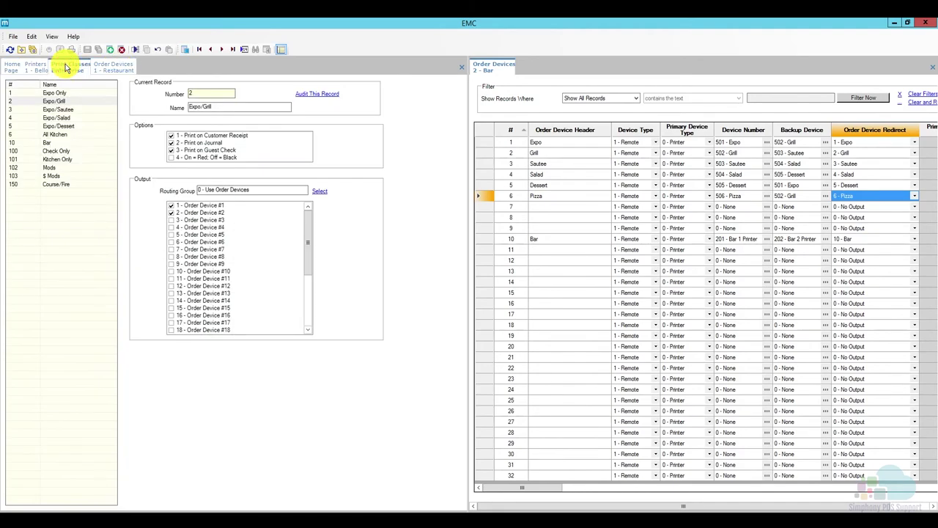
- Compare the Expo/Grill print class's output devices with the Expo, Grill and Pizza rows in the Bar order devices
left_click(66, 100)
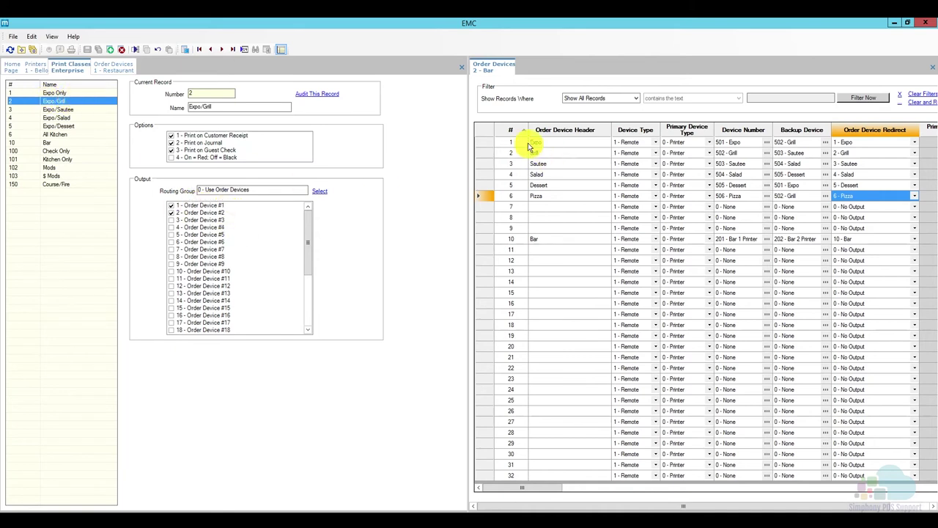
left_click_drag(490, 142, 484, 155)
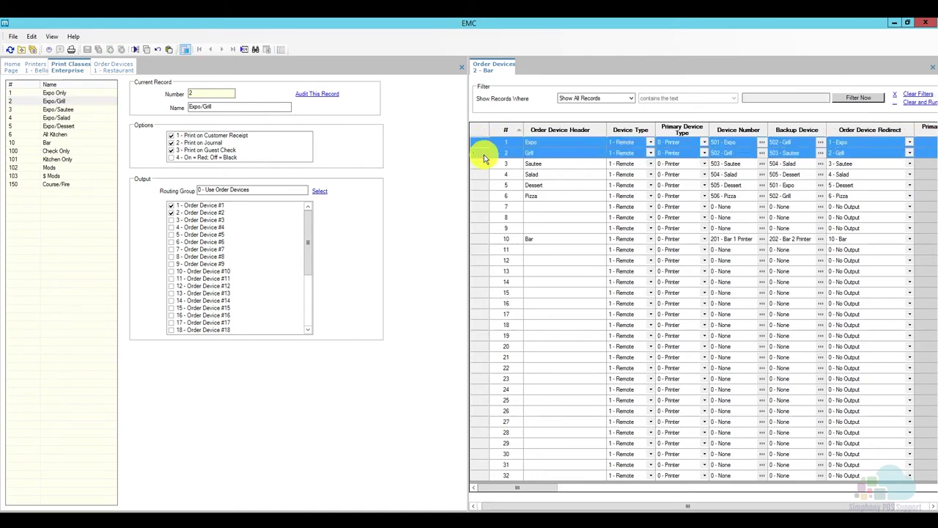
left_click(483, 152)
left_click(563, 154)
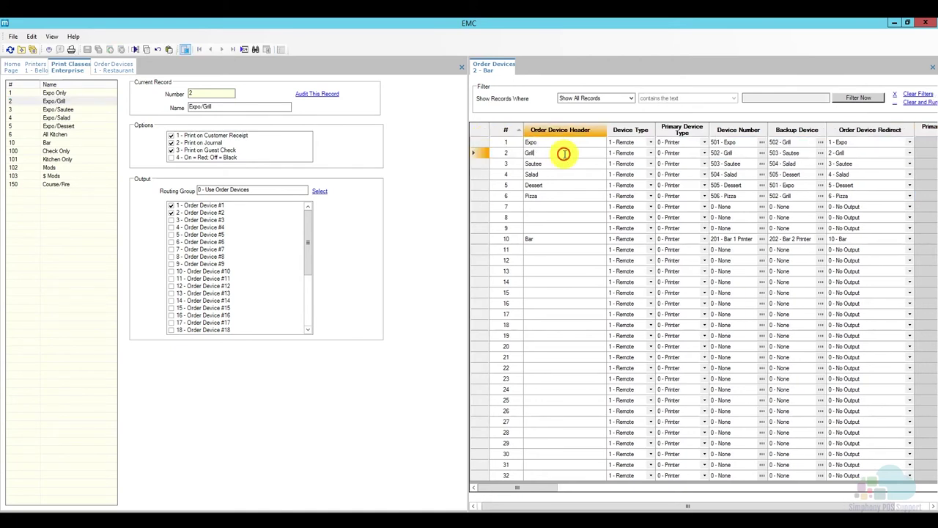
left_click(480, 197)
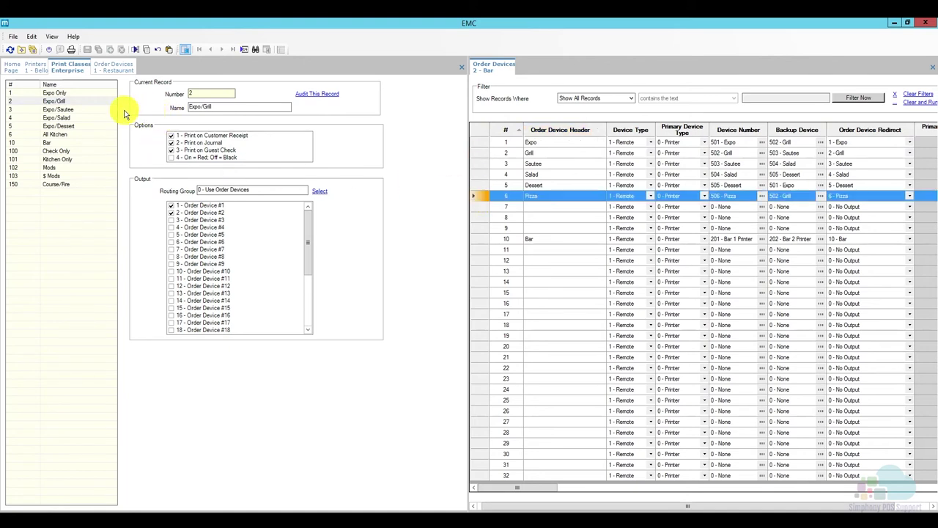
- Insert a print class named Expo/Pizza after the selected entry, using 2 - Expo/Grill as its template
left_click(59, 101)
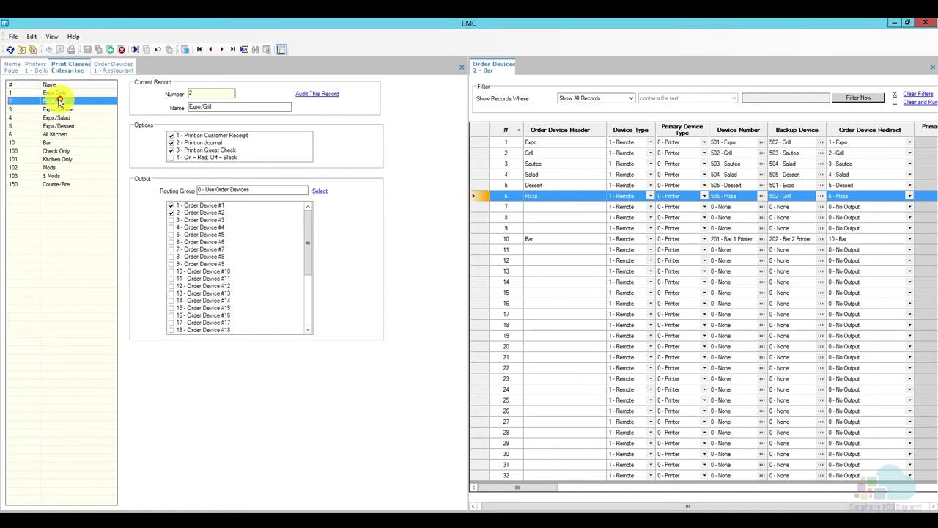
left_click(114, 53)
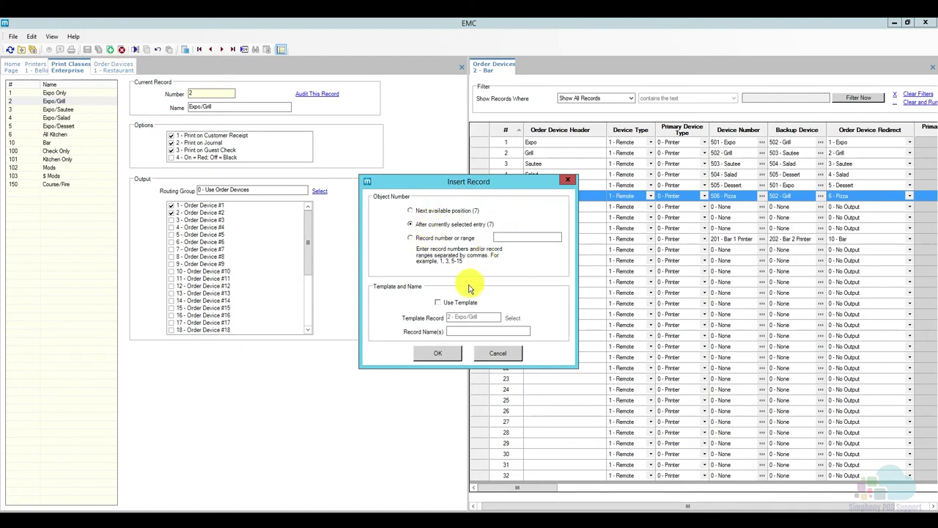
left_click(459, 305)
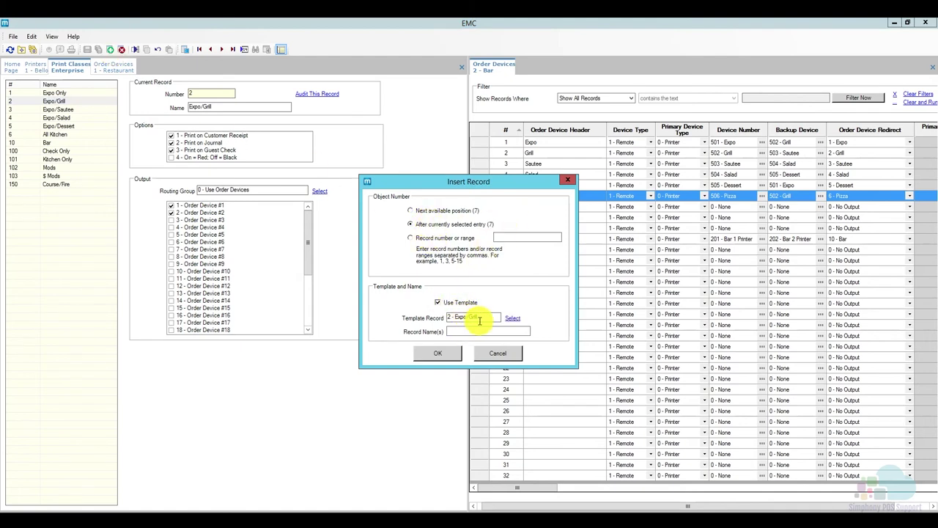
left_click(470, 330)
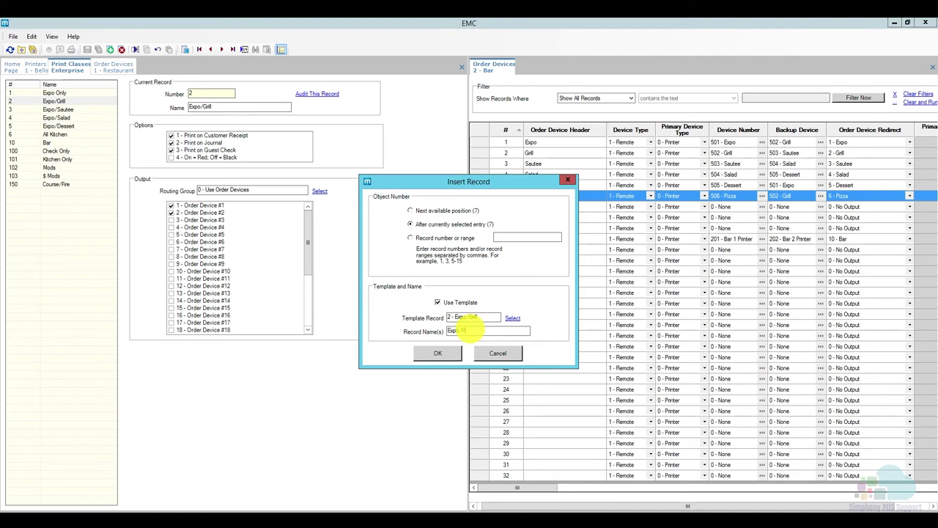
type("Expo/Pizza")
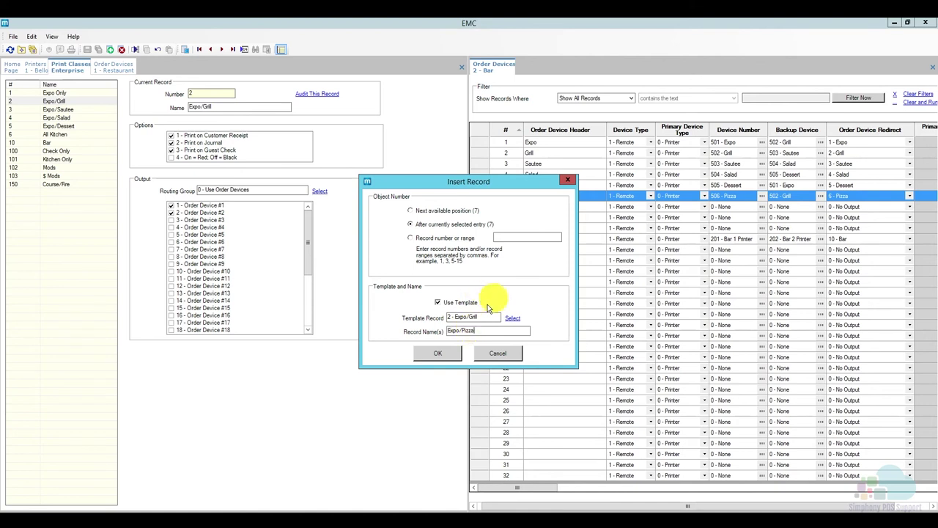
left_click(434, 353)
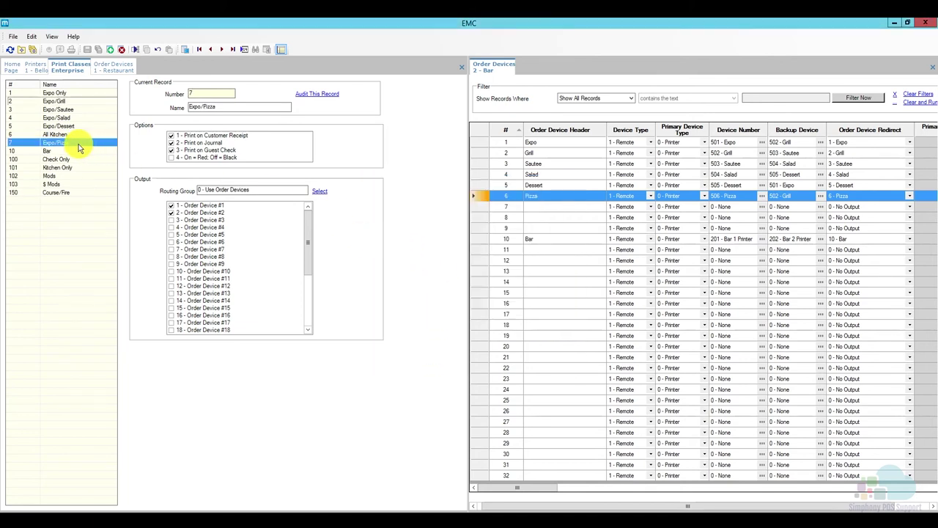
- Change the Expo/Pizza print class's output from Order Device #2 to Order Device #6, keeping Order Device #1 enabled
left_click(180, 208)
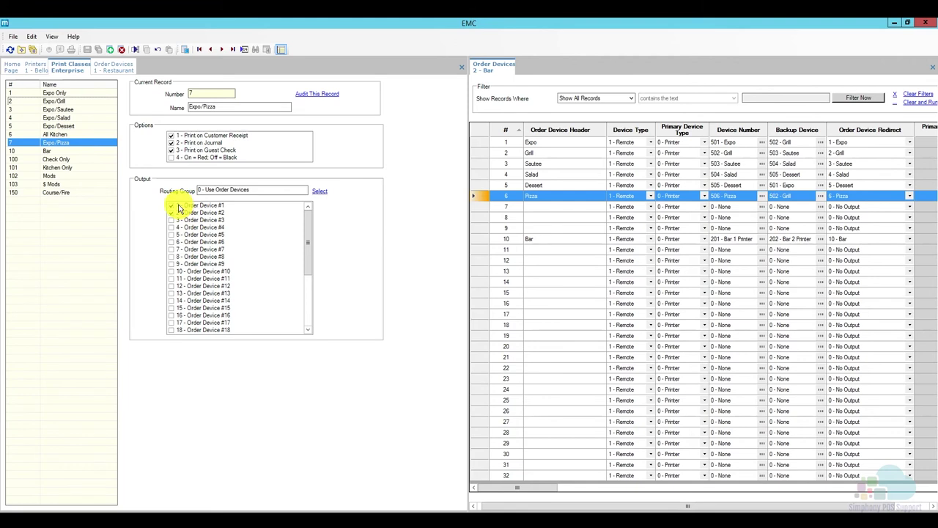
left_click(171, 214)
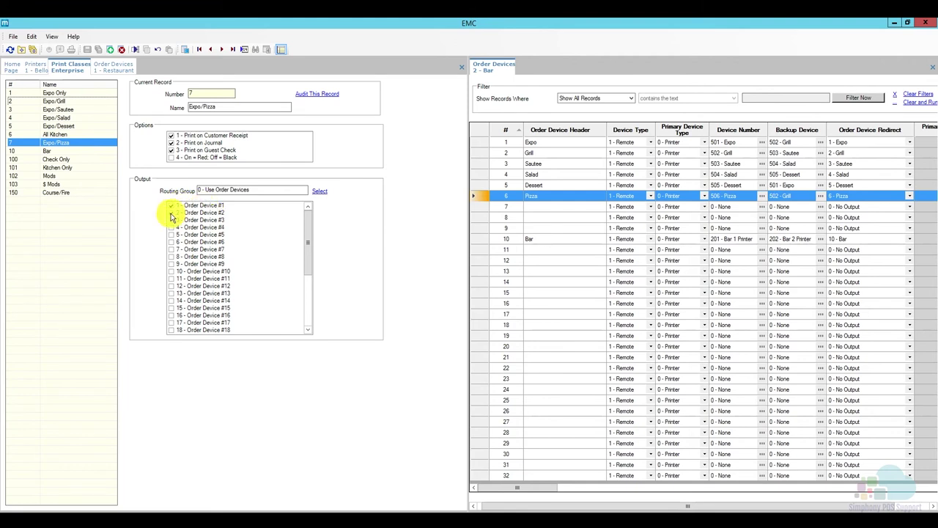
left_click(171, 214)
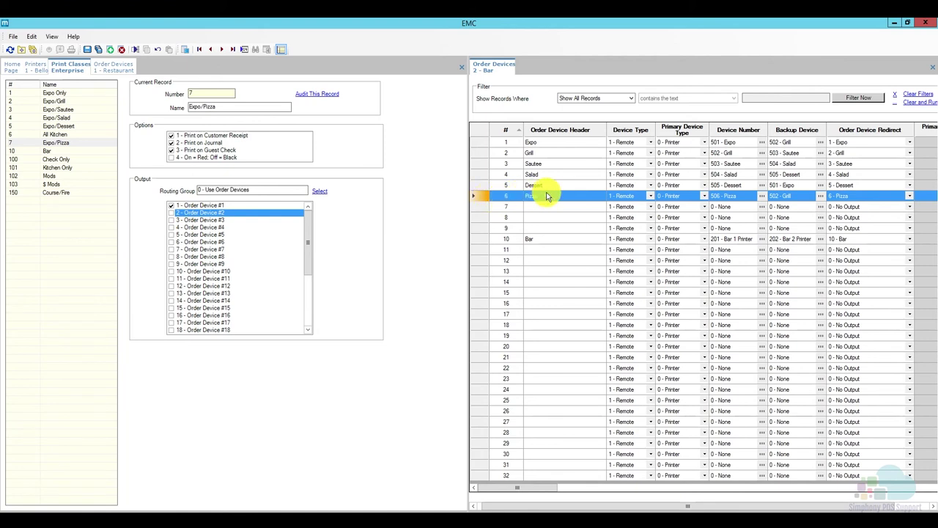
left_click(171, 242)
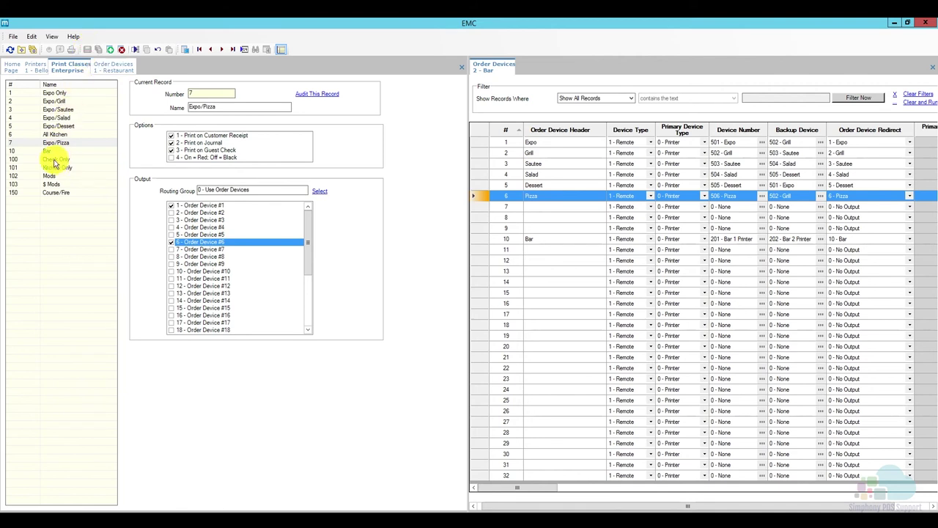
- Enable Order Device #6 as an output of the Kitchen Only print class, keeping Order Devices #1 to #5 enabled
left_click(77, 168)
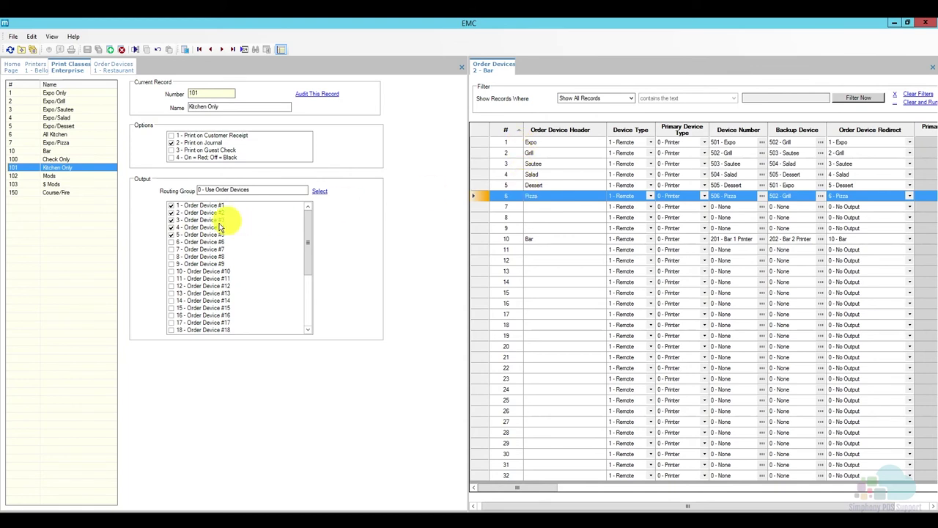
left_click(170, 244)
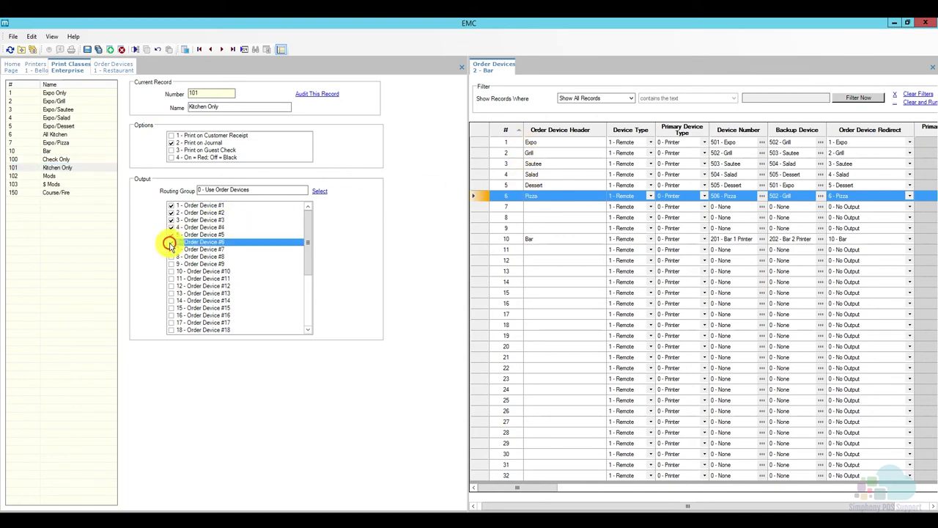
left_click(170, 235)
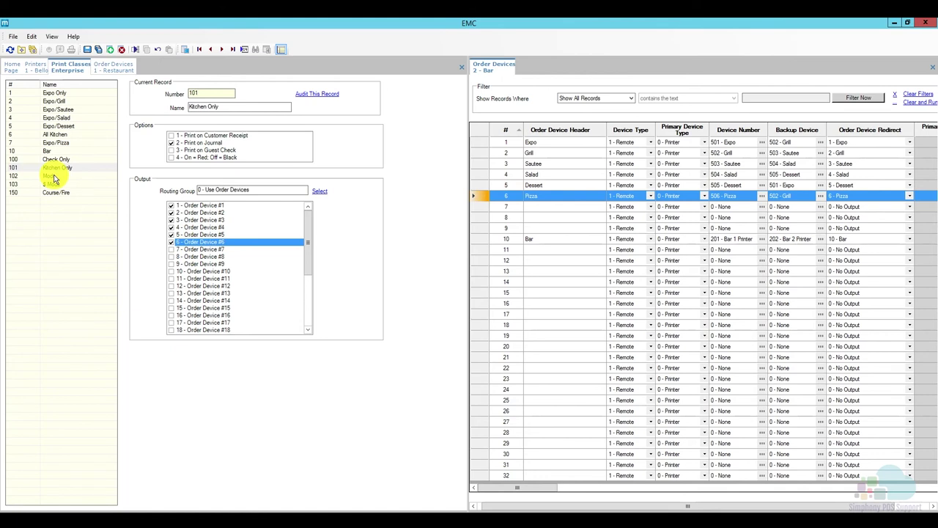
- Add Order Device #6 to the outputs of the Mods and $ Mods print classes
left_click(53, 176)
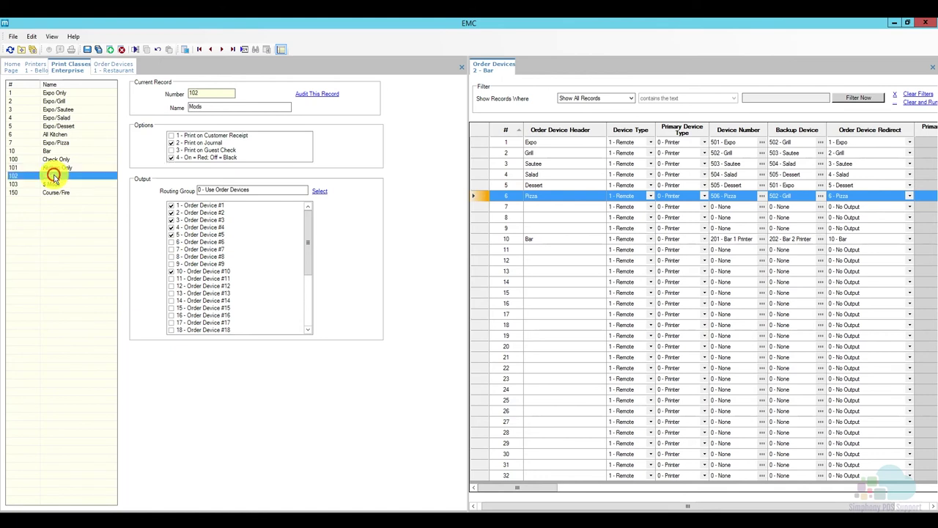
left_click(172, 243)
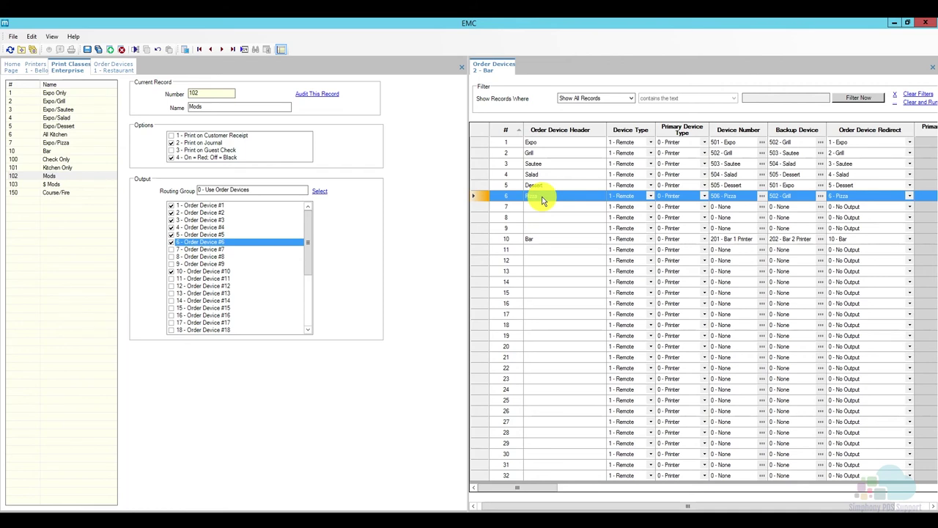
left_click(64, 184)
left_click(170, 243)
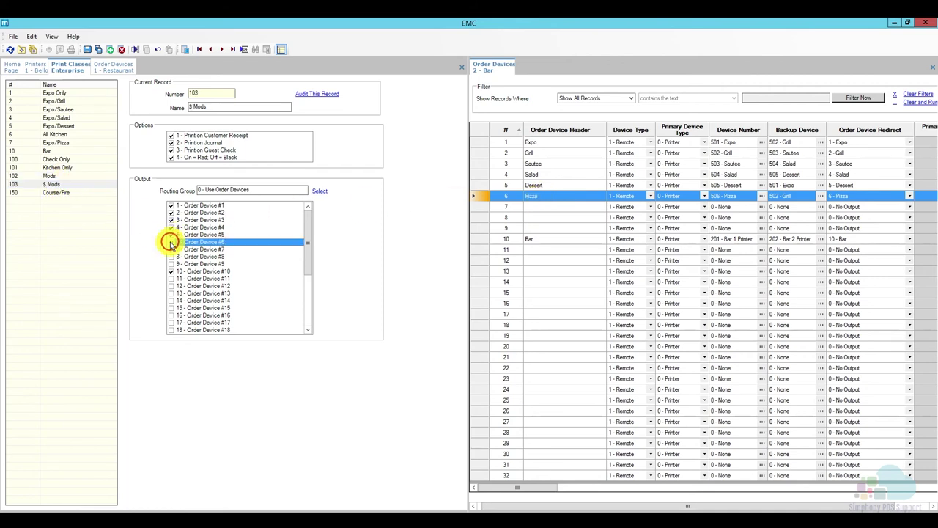
- Check the Mods and $ Mods print class options, then save the print classes and close the Order Devices view for 2 - Bar
left_click(54, 176)
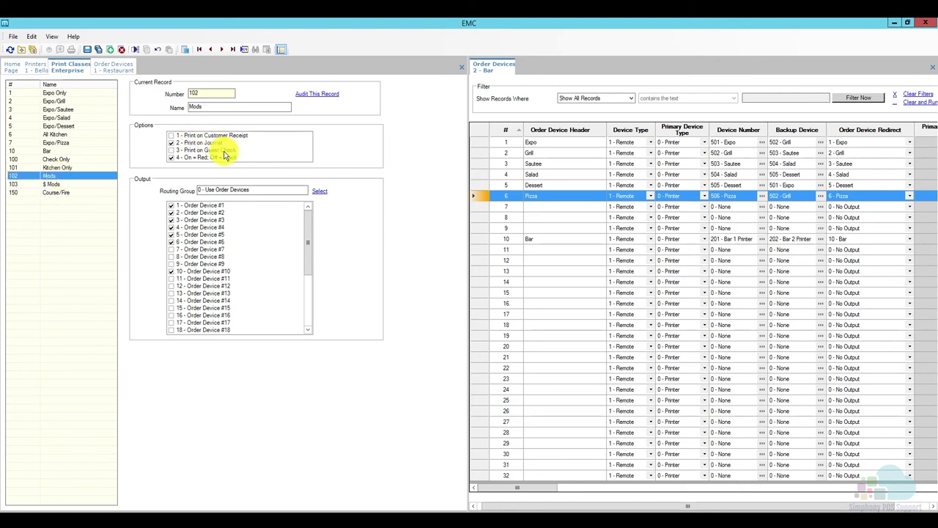
left_click(66, 185)
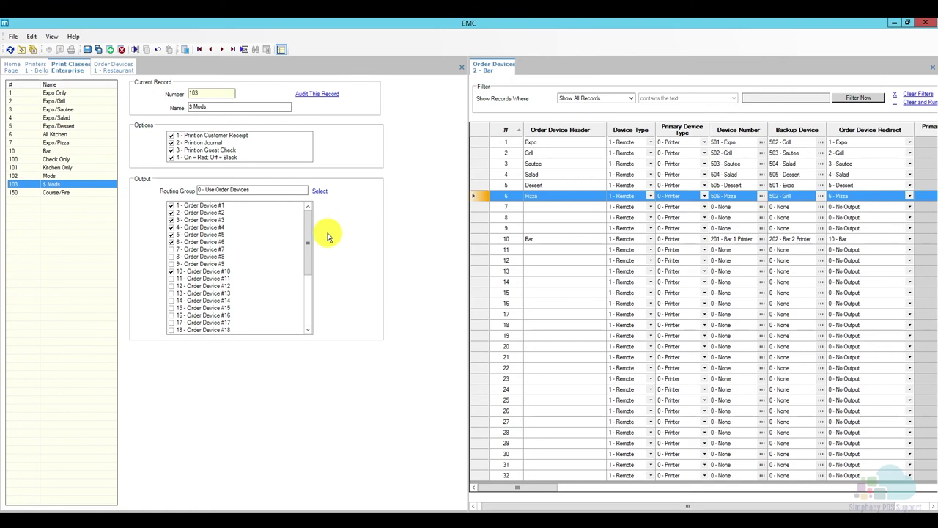
left_click(88, 50)
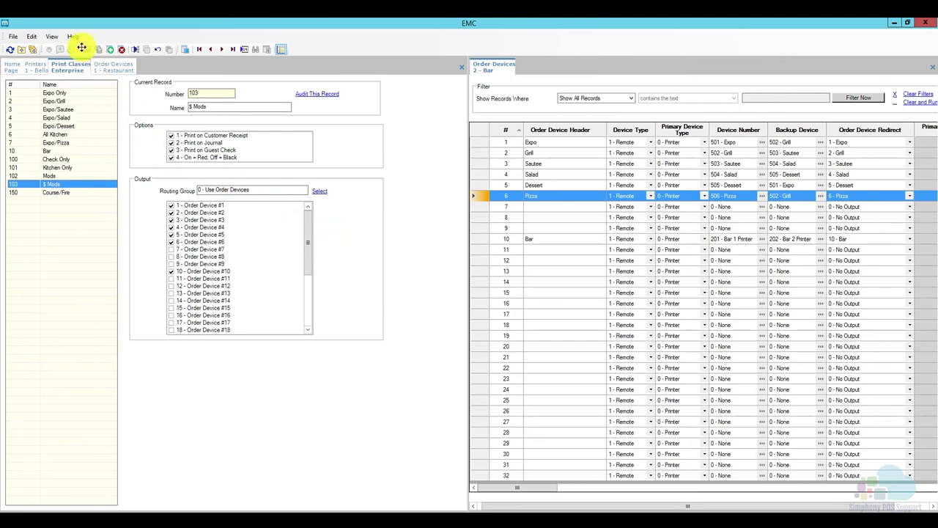
left_click(932, 67)
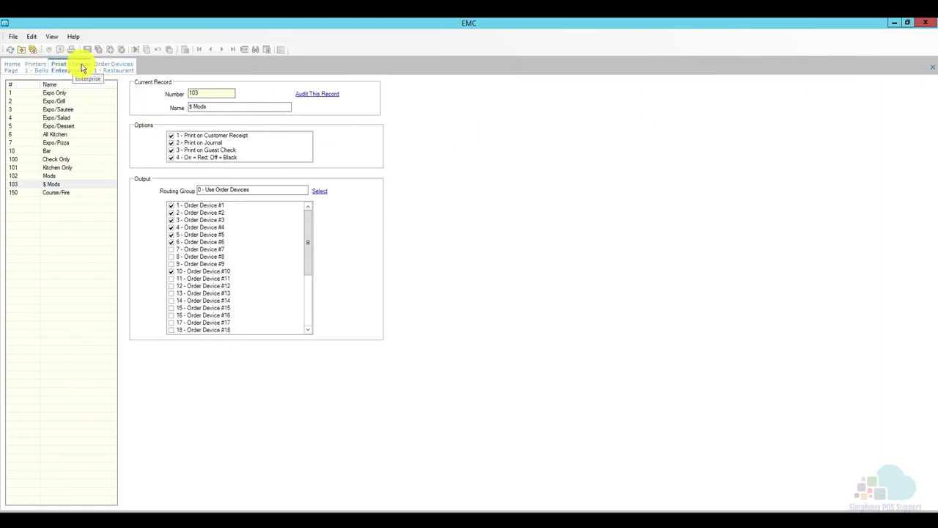
- Open the enterprise Menu Item Classes and examine the available print classes for the MAIN ITEMS class without changing its assignment
left_click(11, 67)
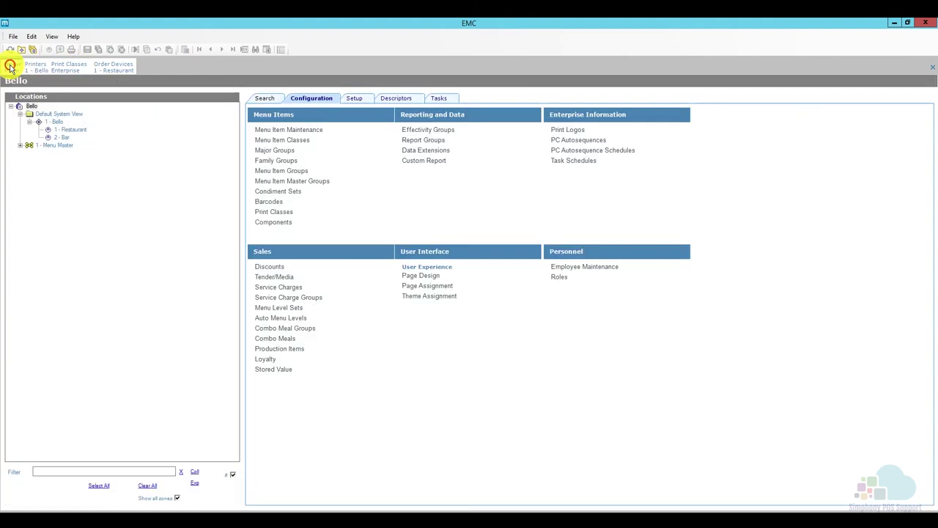
left_click(297, 141)
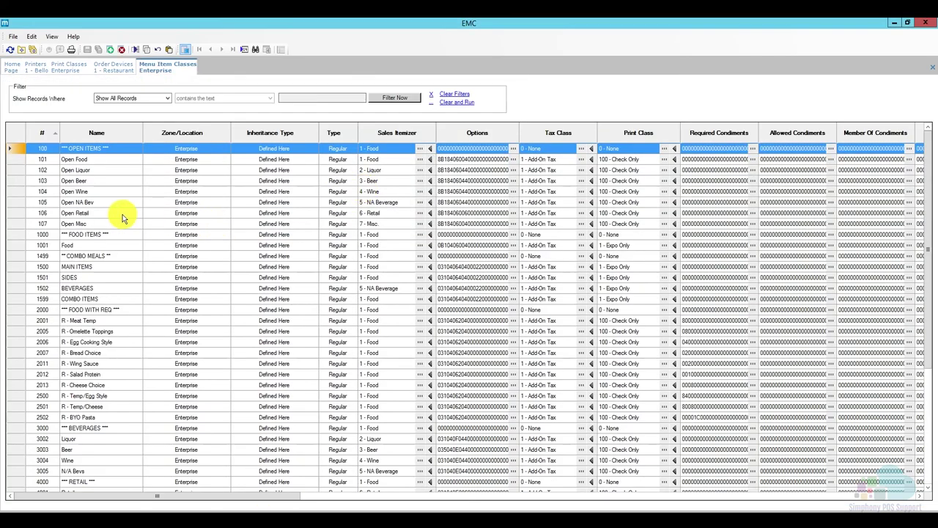
left_click(18, 268)
double_click(17, 269)
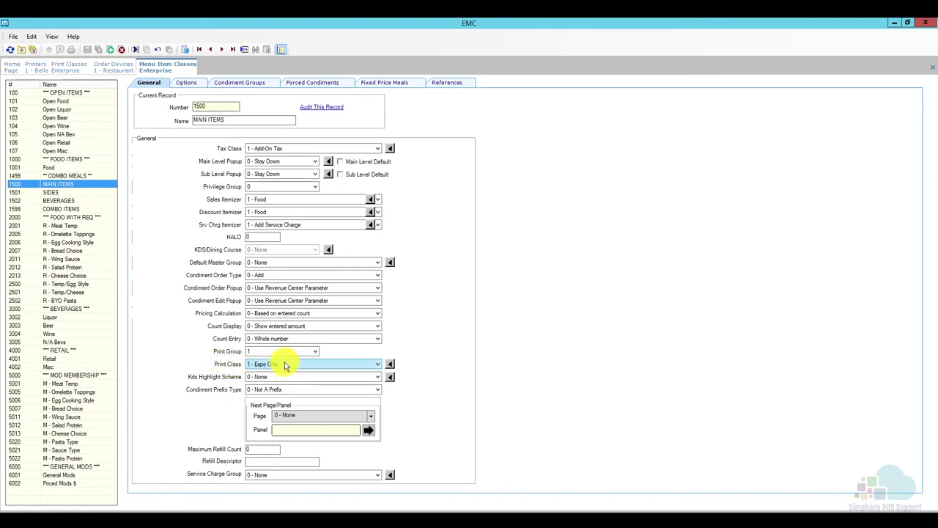
left_click(377, 364)
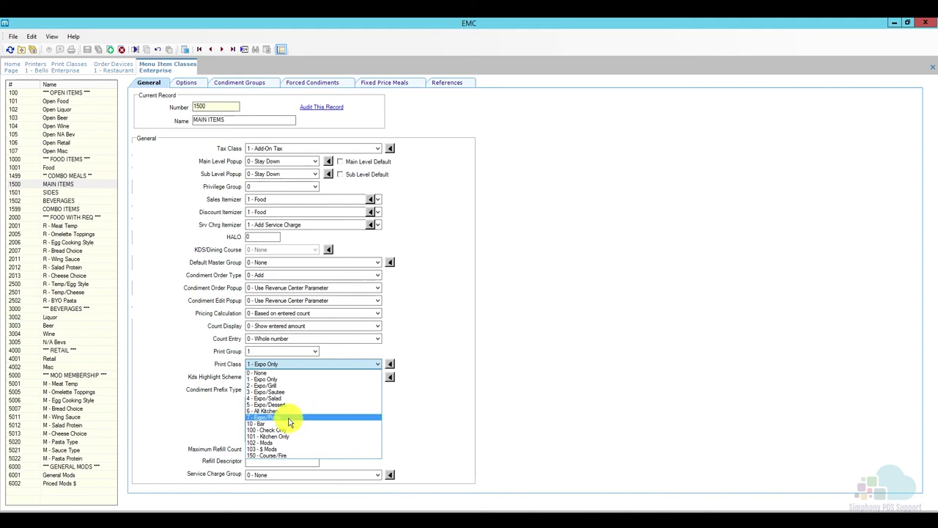
left_click(454, 367)
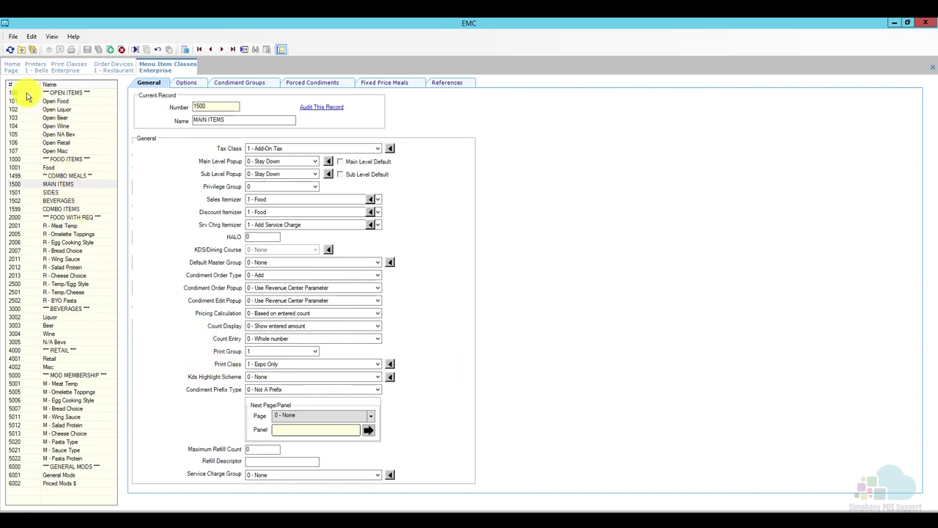
- List all menu items in Menu Item Maintenance and select Pastry Basket among the definition records
left_click(13, 71)
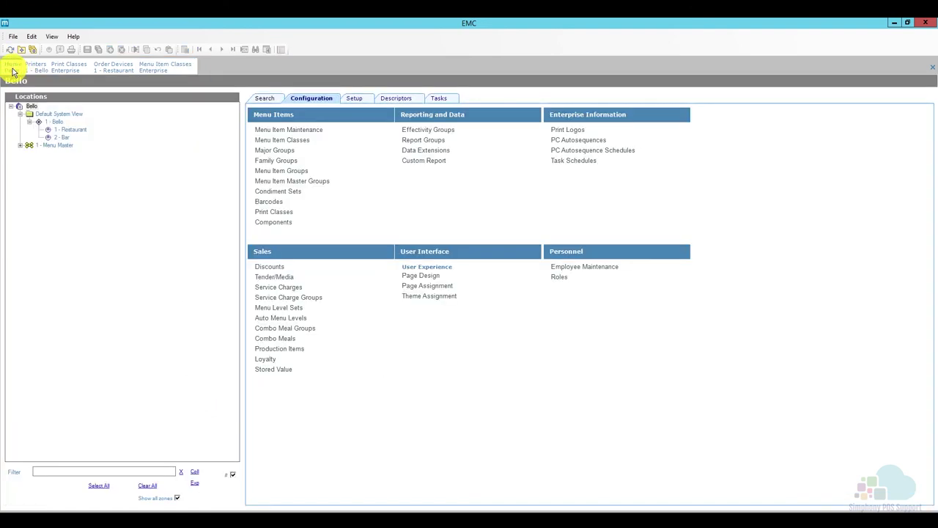
left_click(309, 130)
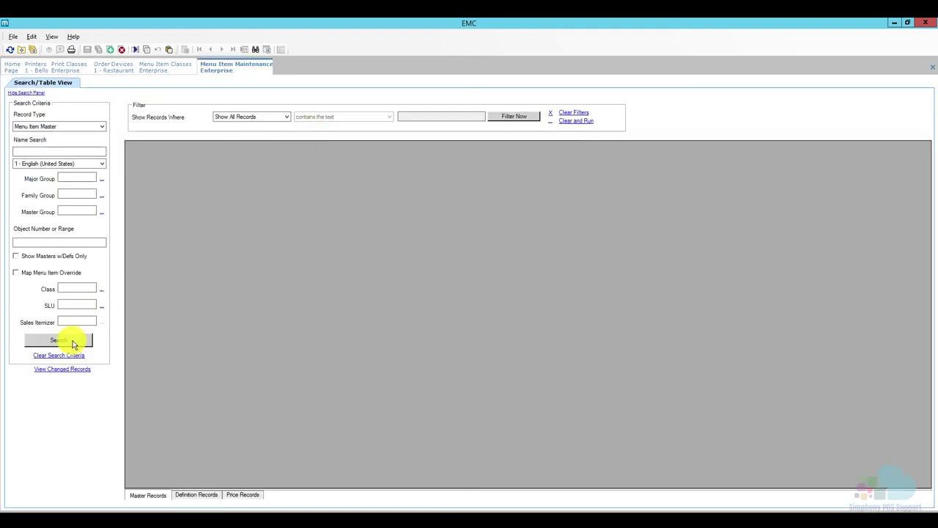
left_click(70, 339)
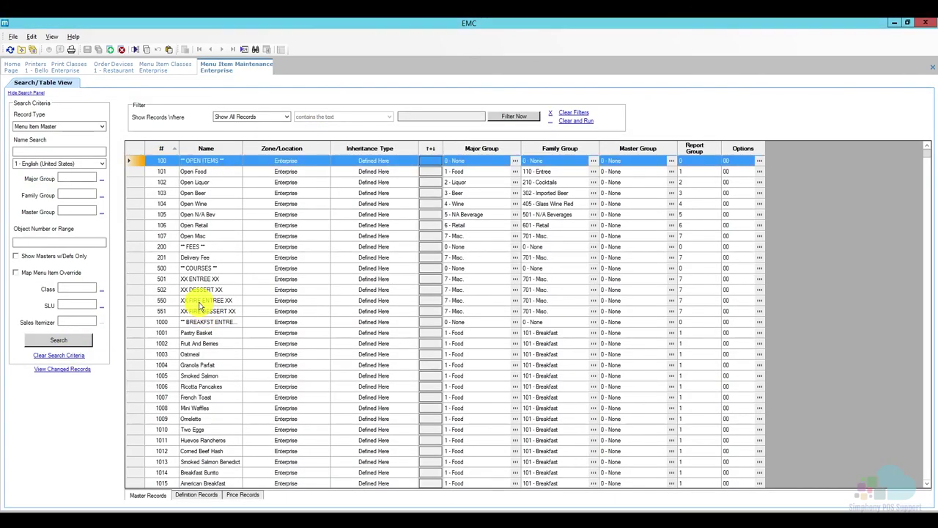
left_click(197, 495)
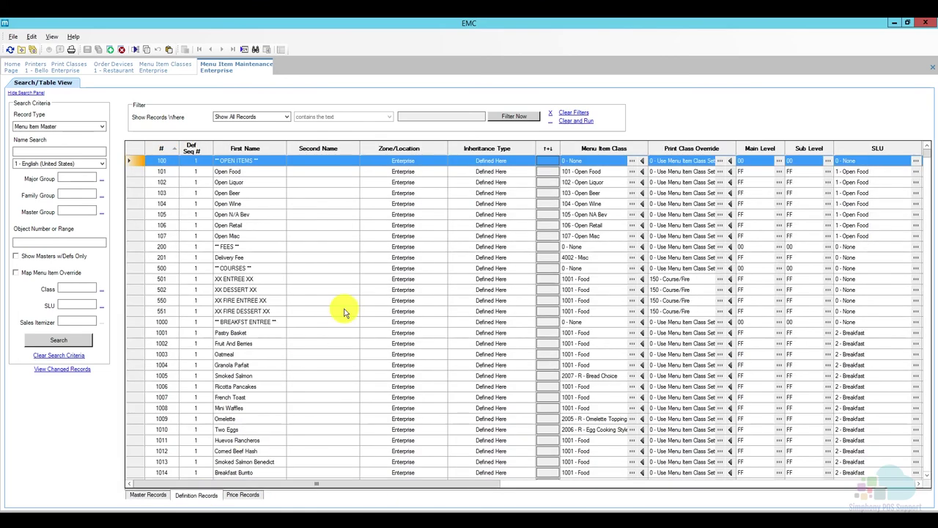
left_click(135, 334)
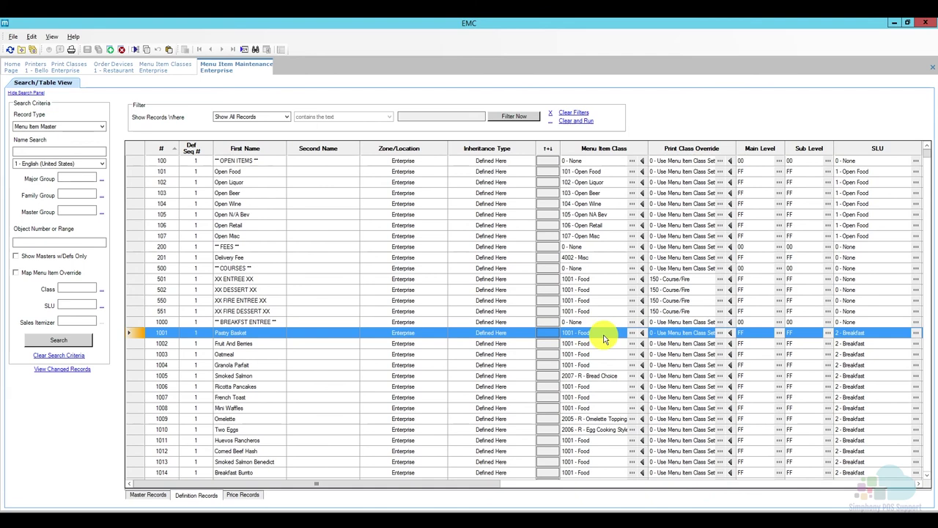
- Check the print class assigned to the 1001 - Food menu item class, and return to the menu item definitions
left_click(156, 66)
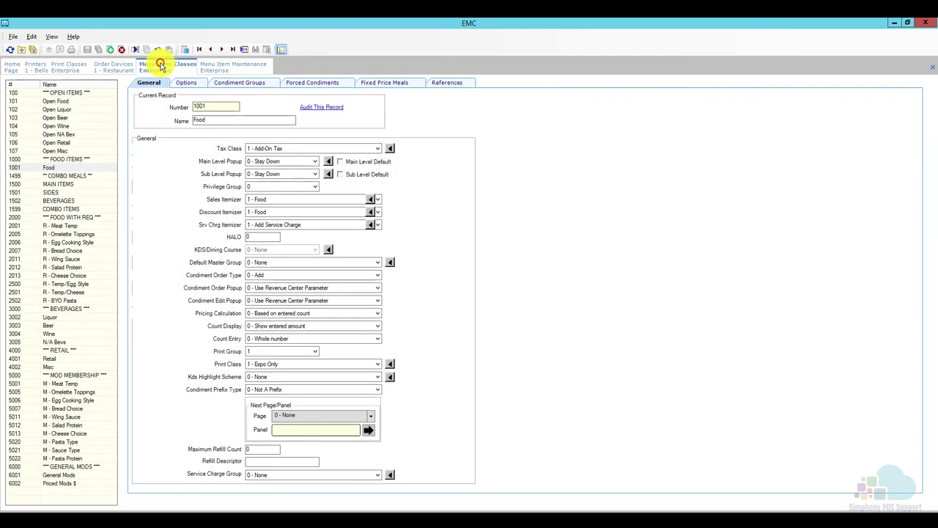
left_click(78, 167)
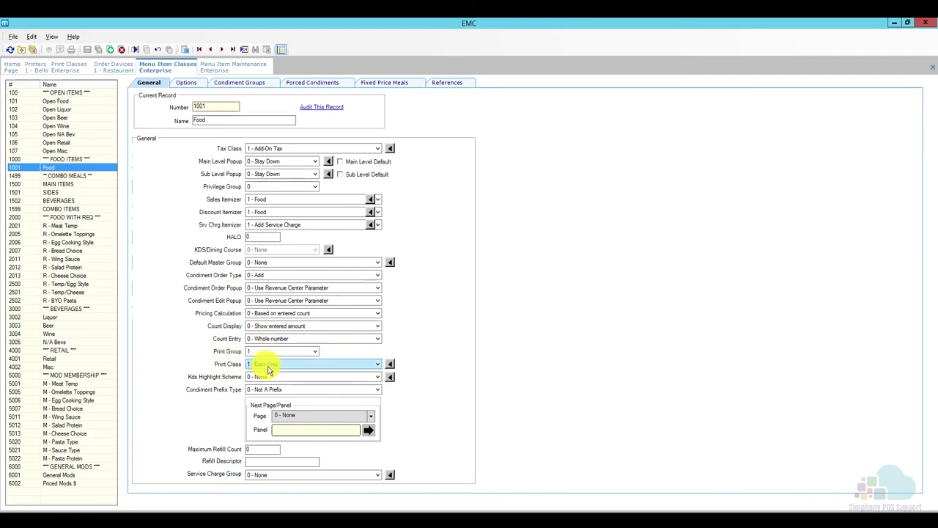
left_click(217, 68)
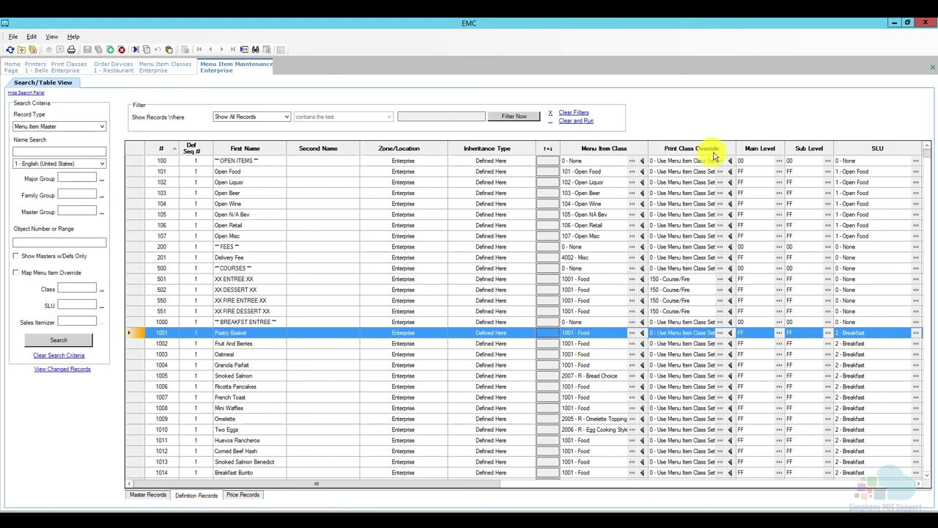
- Set the Pastry Basket's Print Class Override to 7 - Expo/Pizza and save the menu item definition
left_click(720, 333)
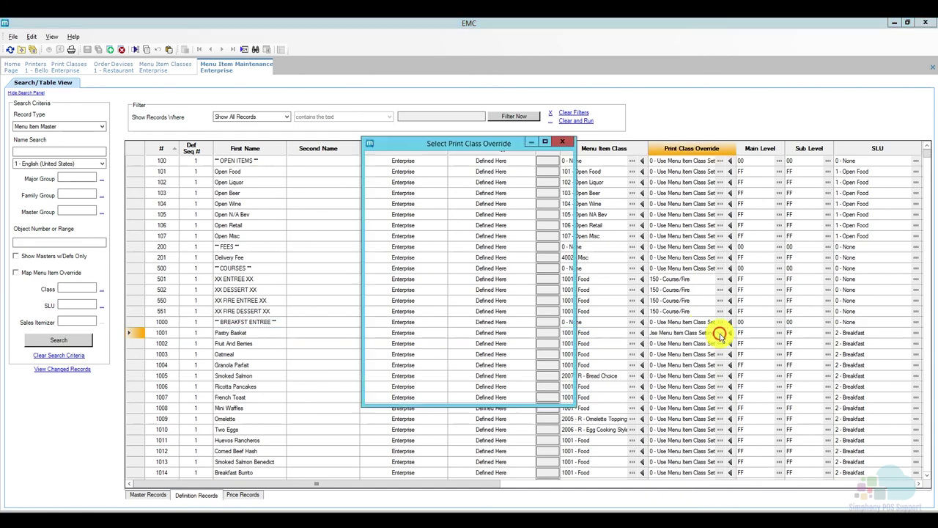
left_click(437, 302)
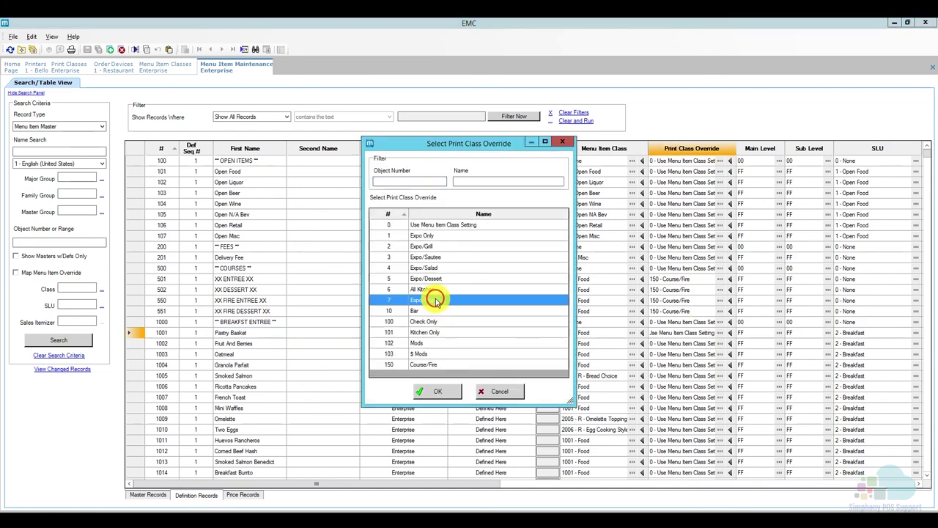
left_click(445, 393)
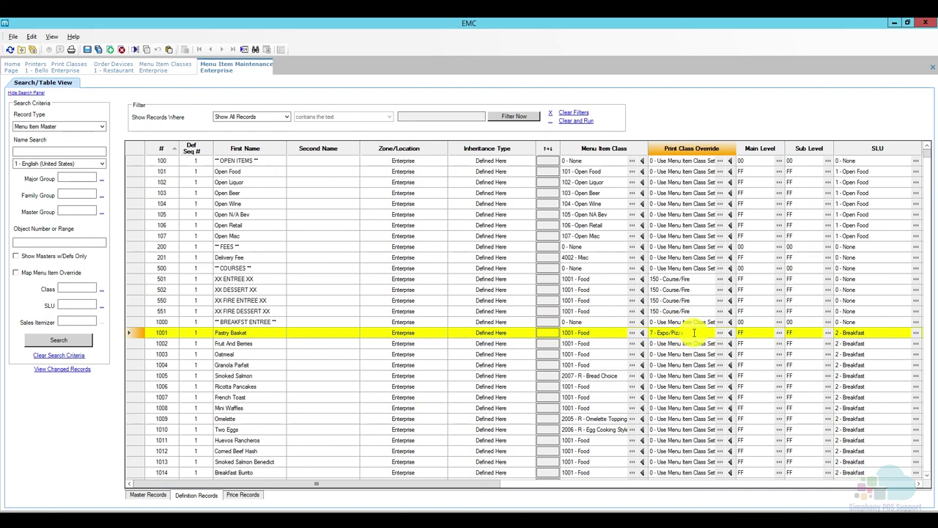
left_click(85, 50)
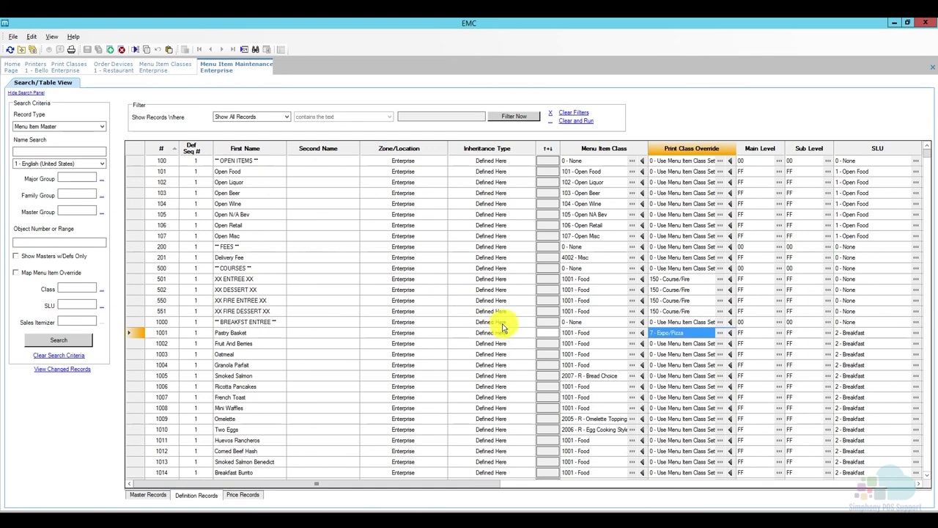
left_click(135, 332)
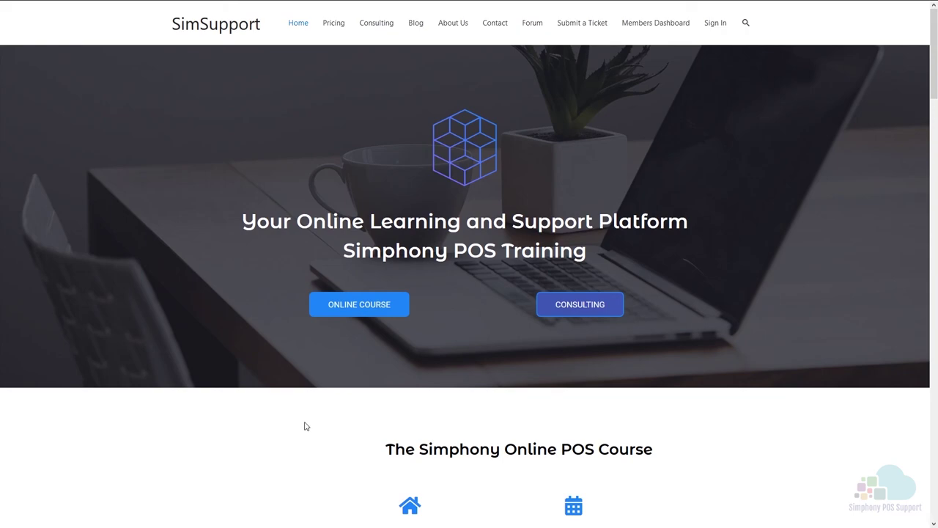
- Switch to the SimSupport website and look through the Simphony Boot Camp online course page
left_click(342, 307)
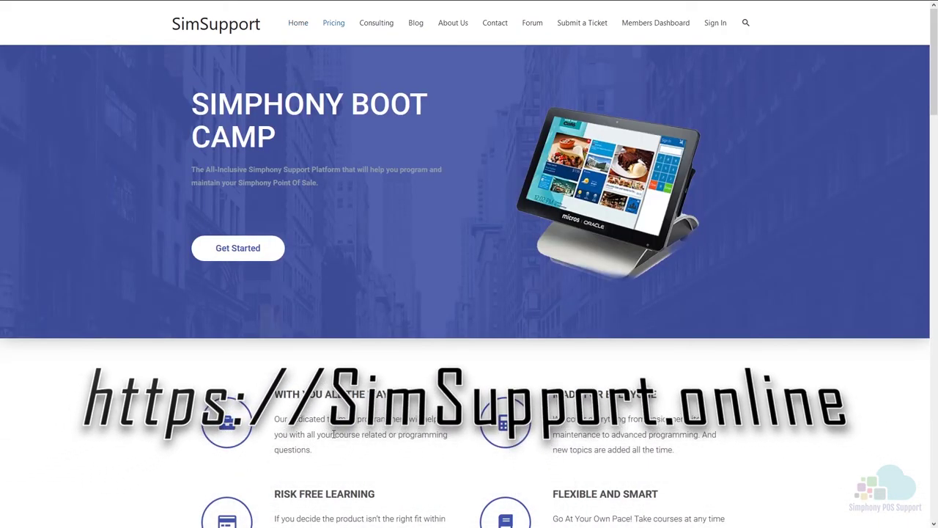
scroll(333, 435, "down", 3)
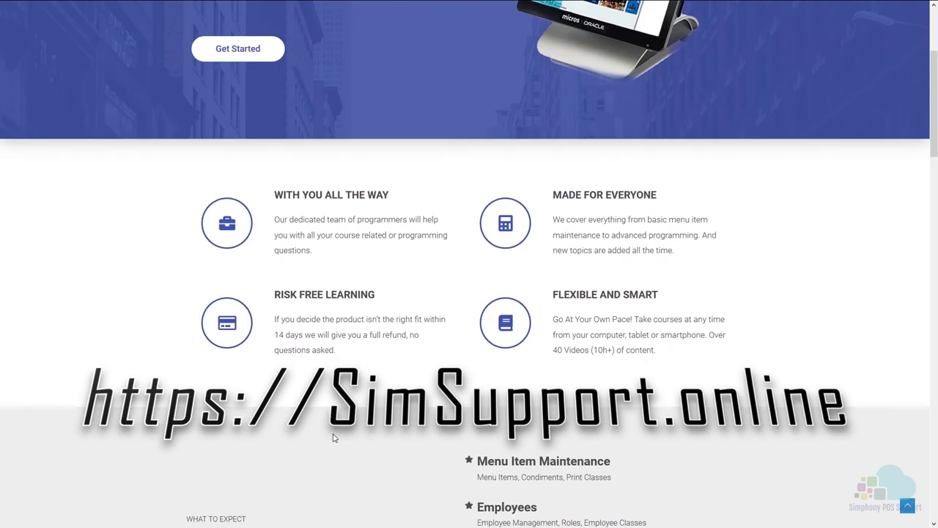
scroll(334, 438, "down", 3)
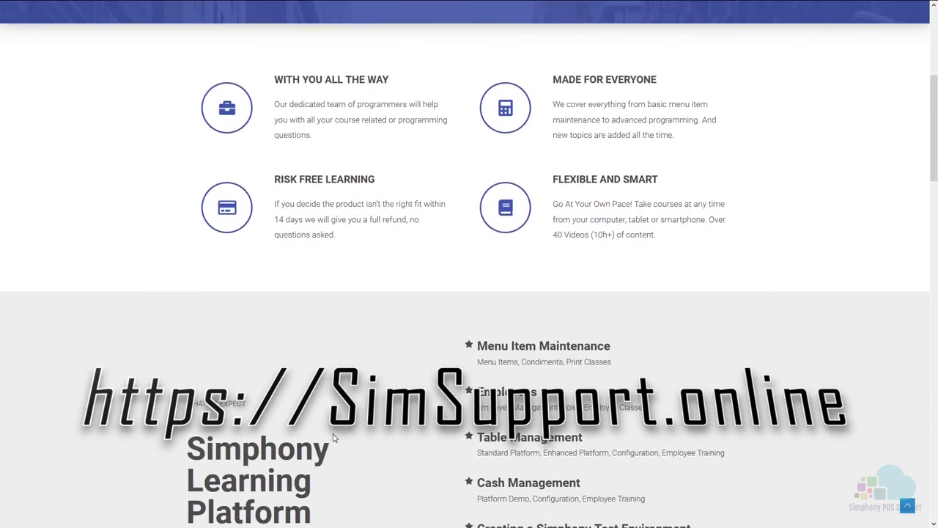